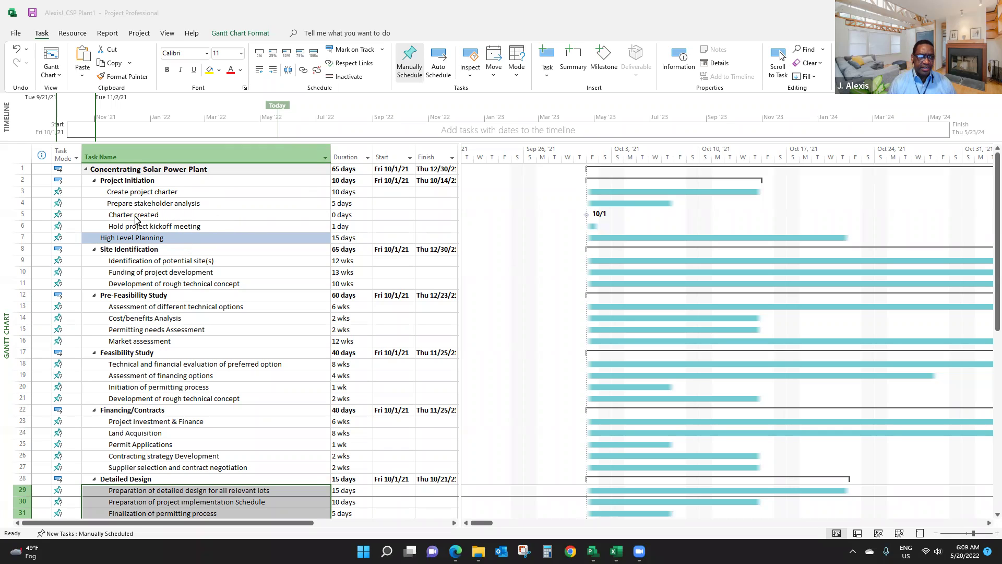
Switch every task to Auto Schedule so all tasks start Fri 10/1/21 and get bars.
click(61, 158)
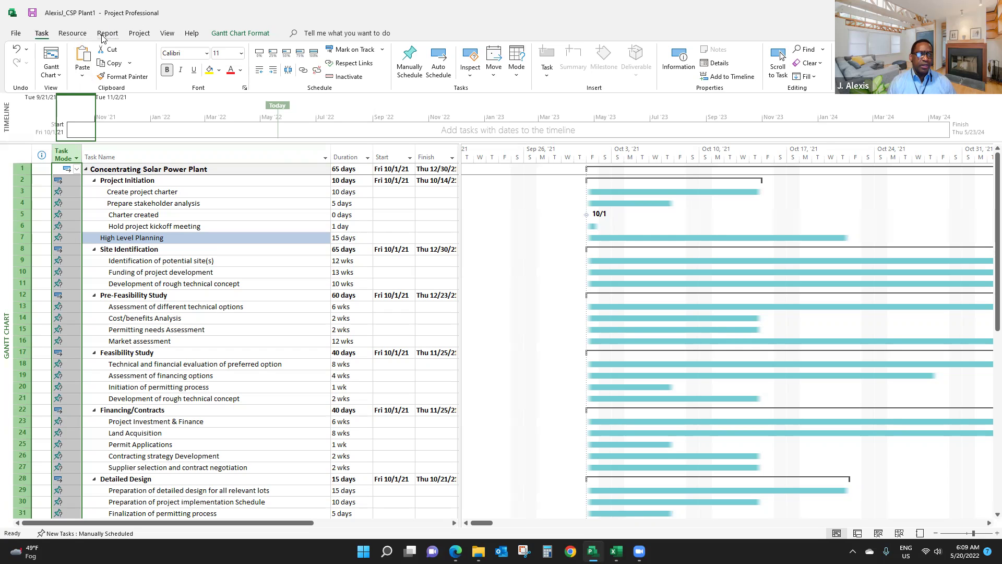
click(440, 64)
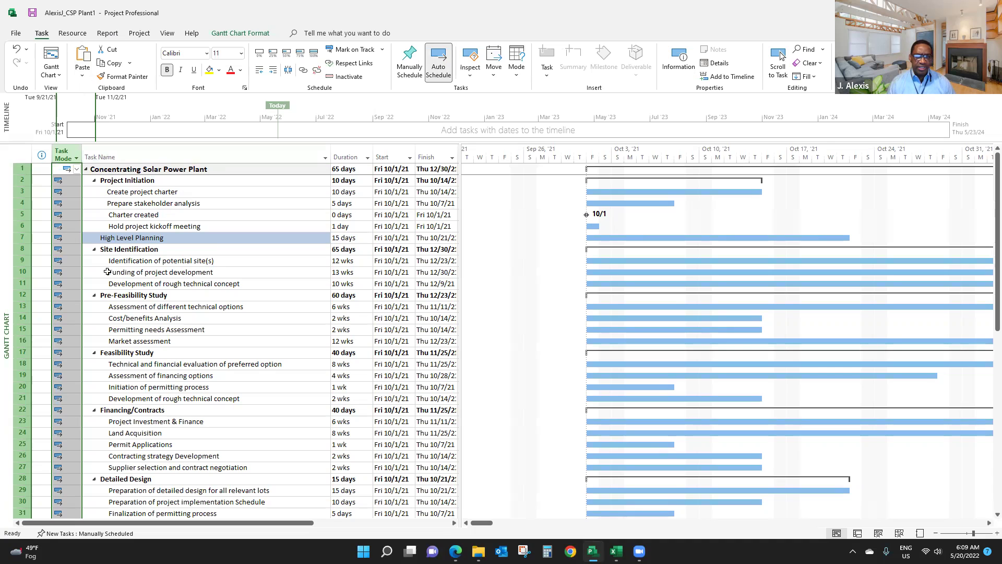
scroll(73, 313, down, 3)
scroll(72, 329, down, 7)
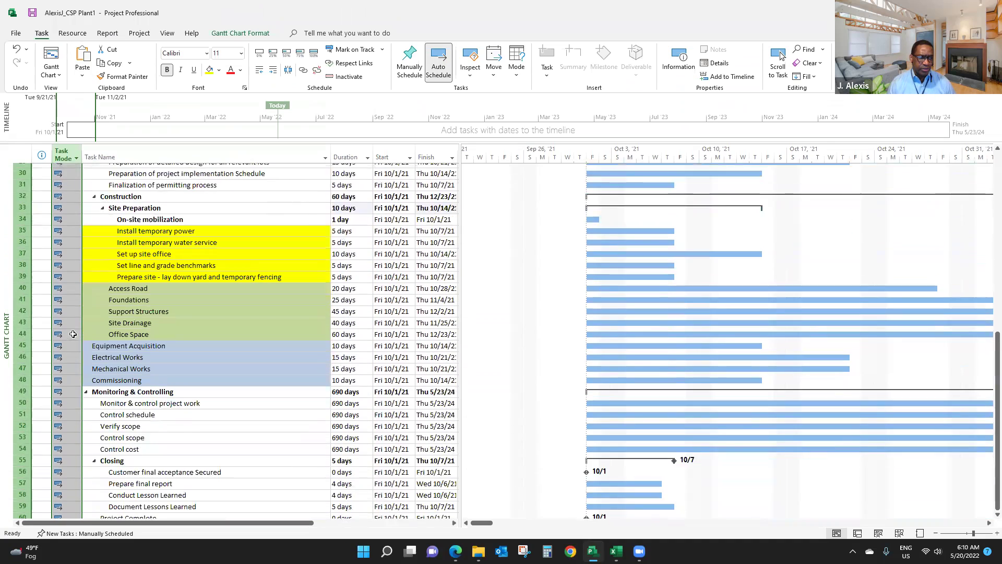
scroll(79, 302, up, 10)
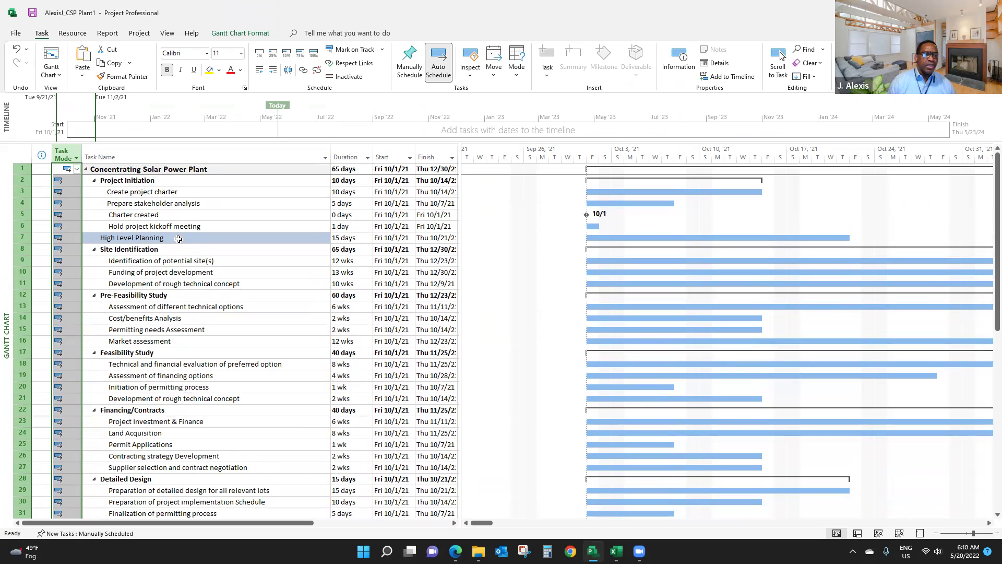
Chain Create project charter through the kickoff meeting, then make High Level Planning follow the kickoff meeting.
click(182, 207)
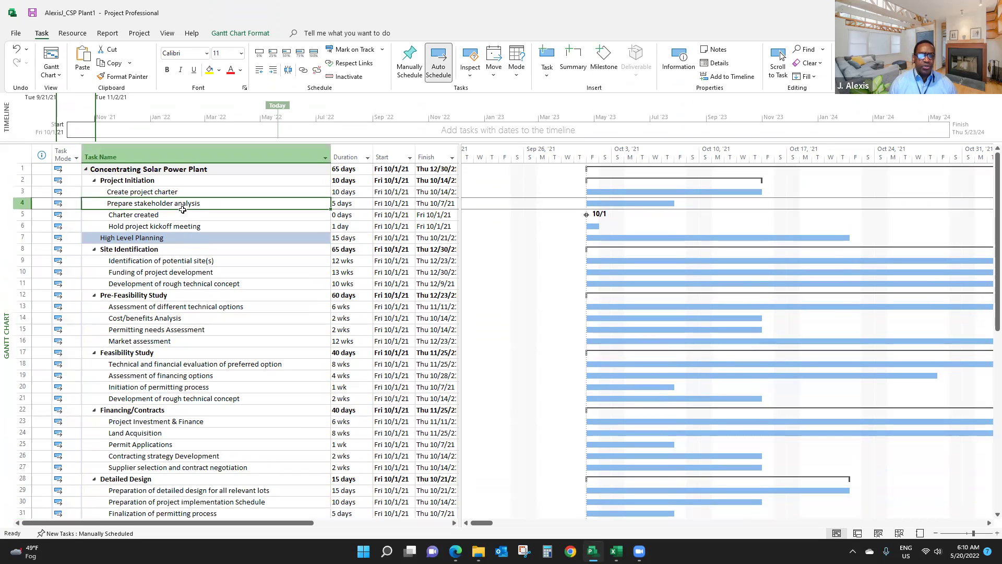
drag(176, 194, 173, 227)
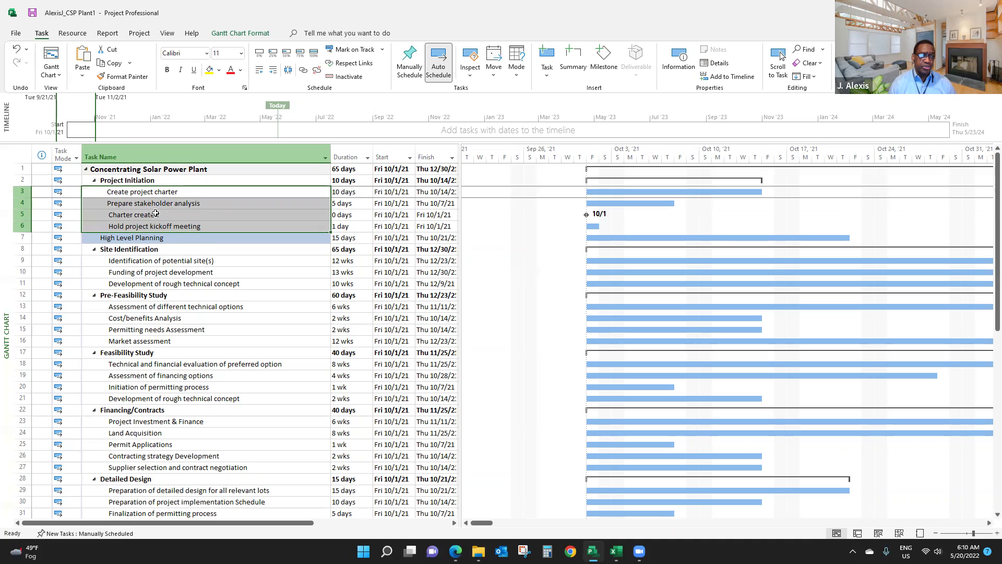
click(160, 193)
drag(160, 193, 162, 223)
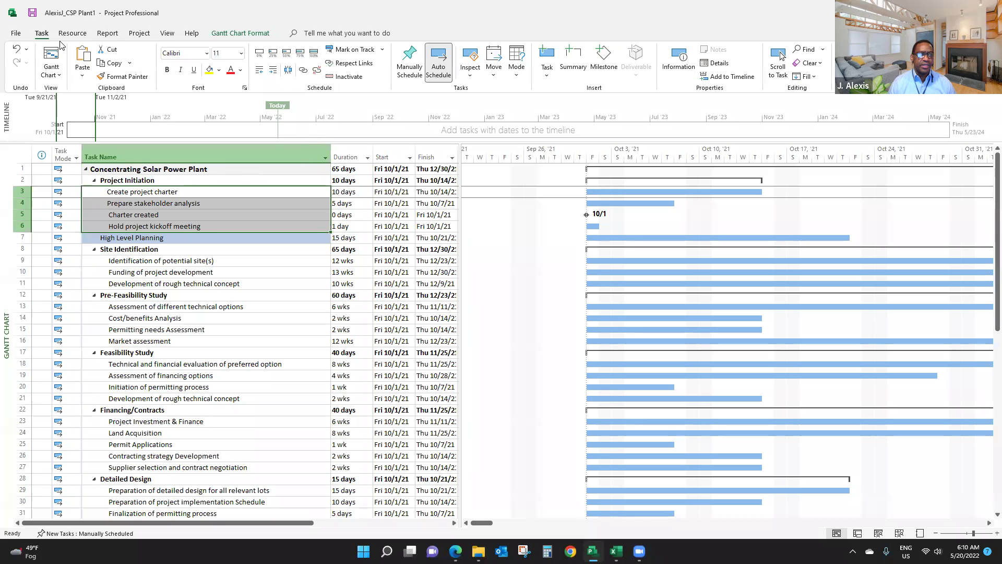
click(303, 70)
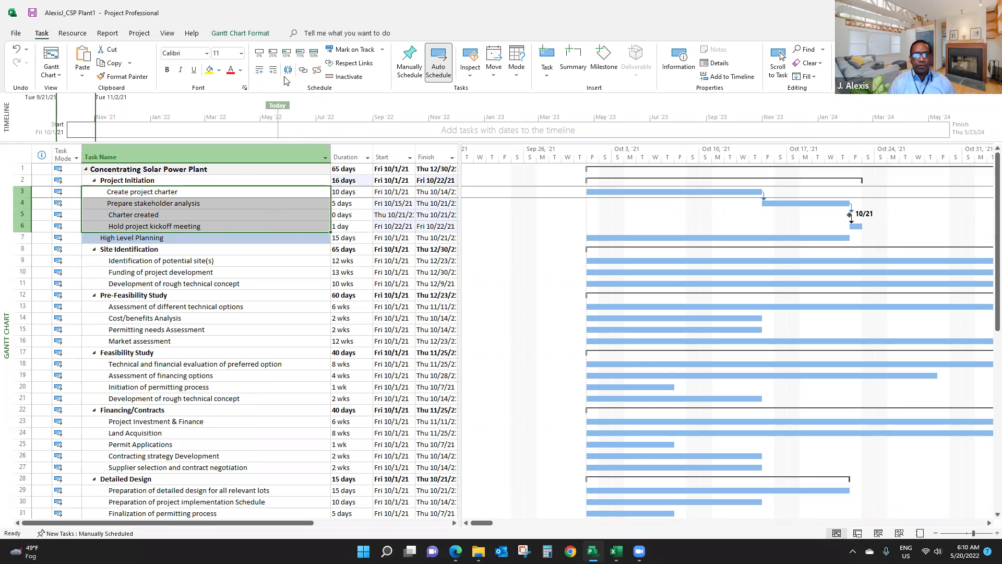
click(316, 70)
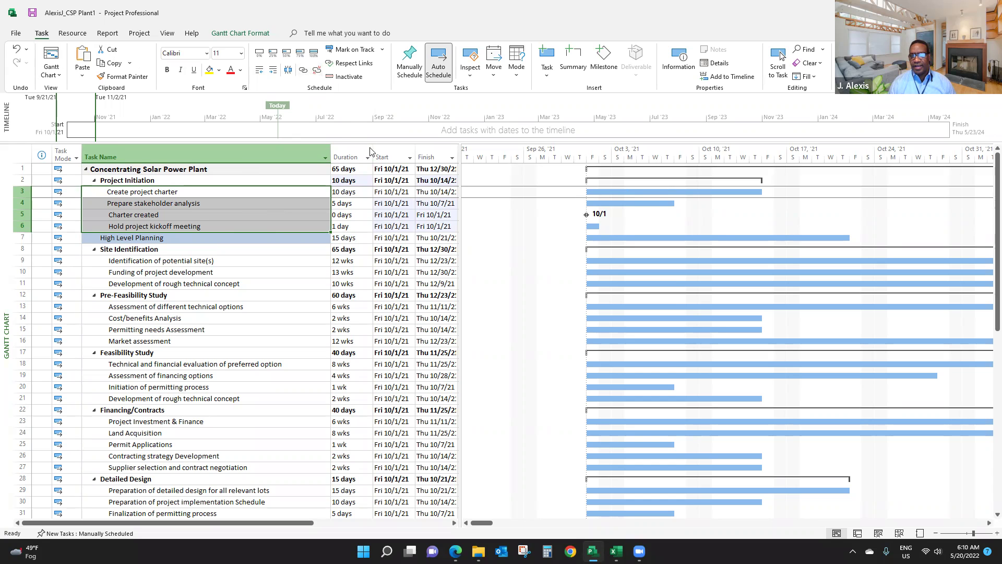
click(303, 70)
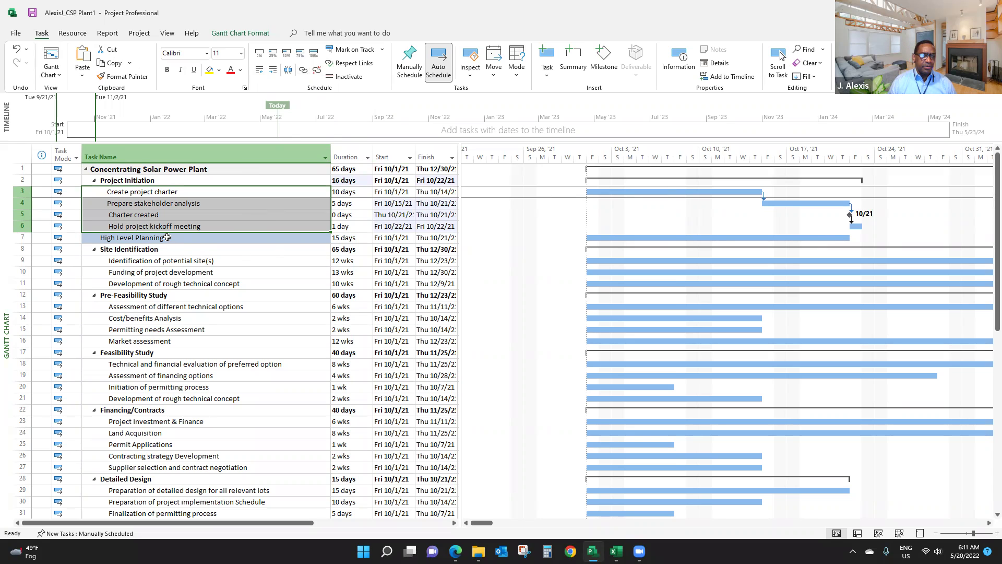
drag(168, 226, 171, 240)
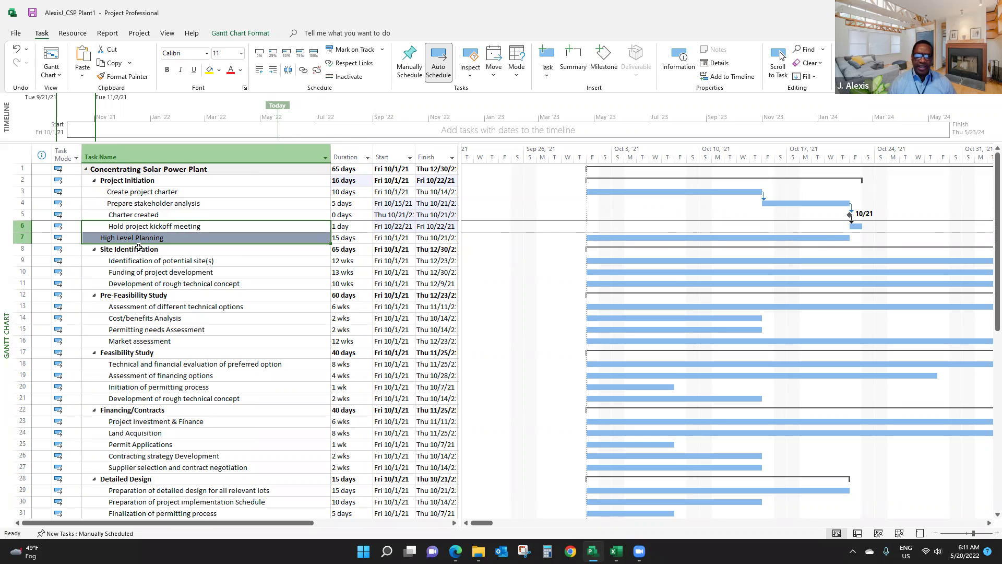
click(303, 71)
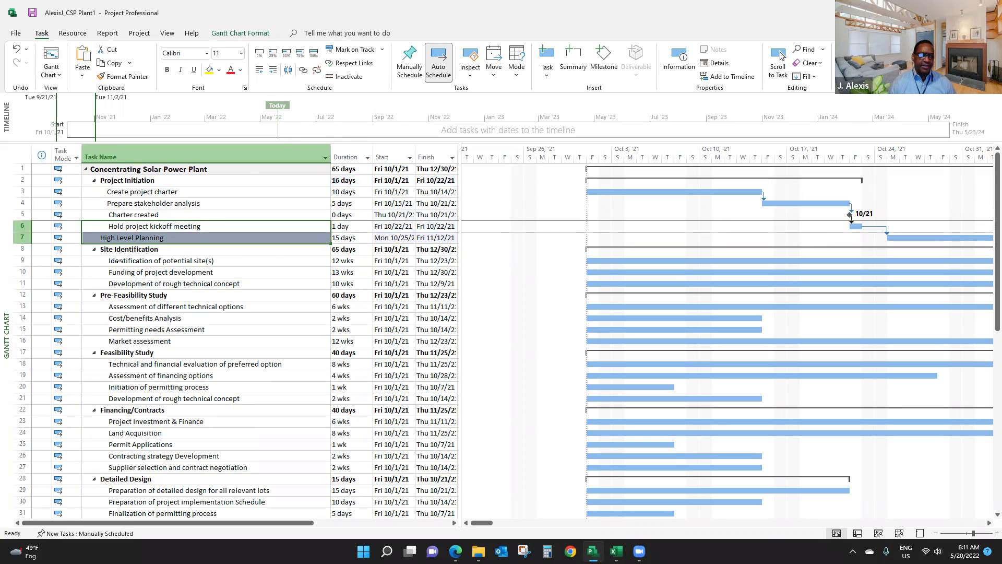
Link the Site Identification tasks and the Pre-Feasibility Study tasks in sequence.
drag(132, 260, 139, 280)
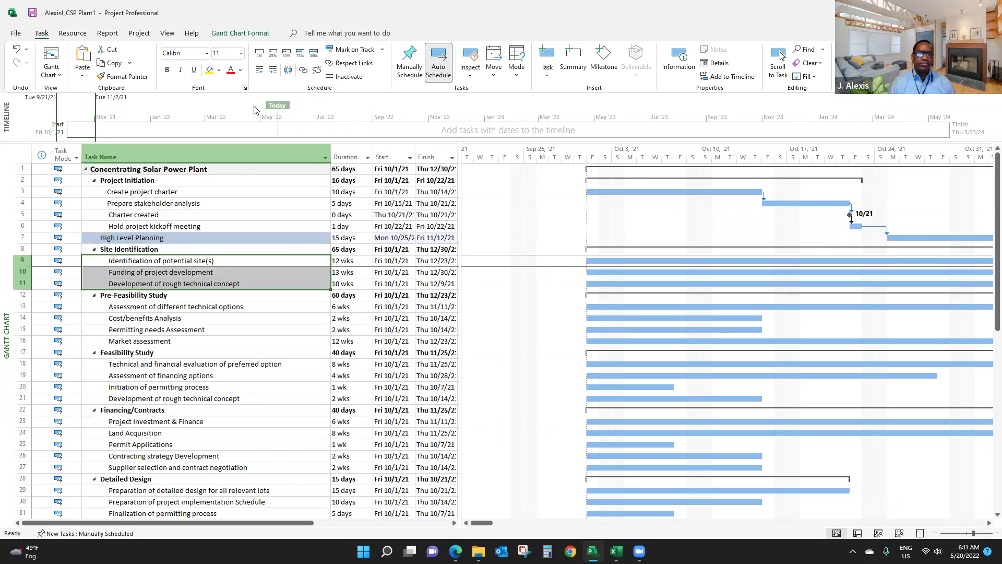
click(302, 71)
scroll(173, 226, down, 3)
drag(169, 204, 177, 235)
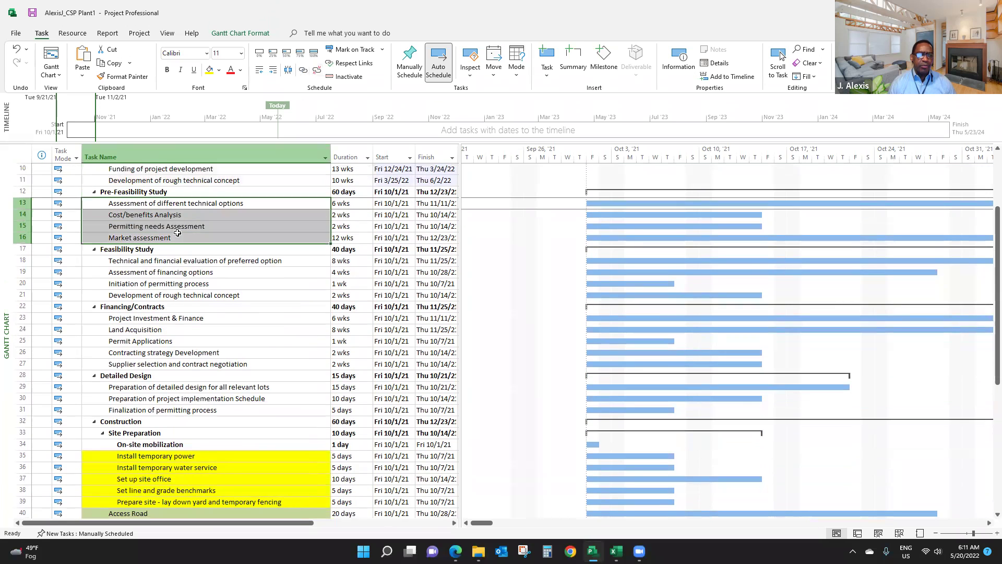
click(303, 71)
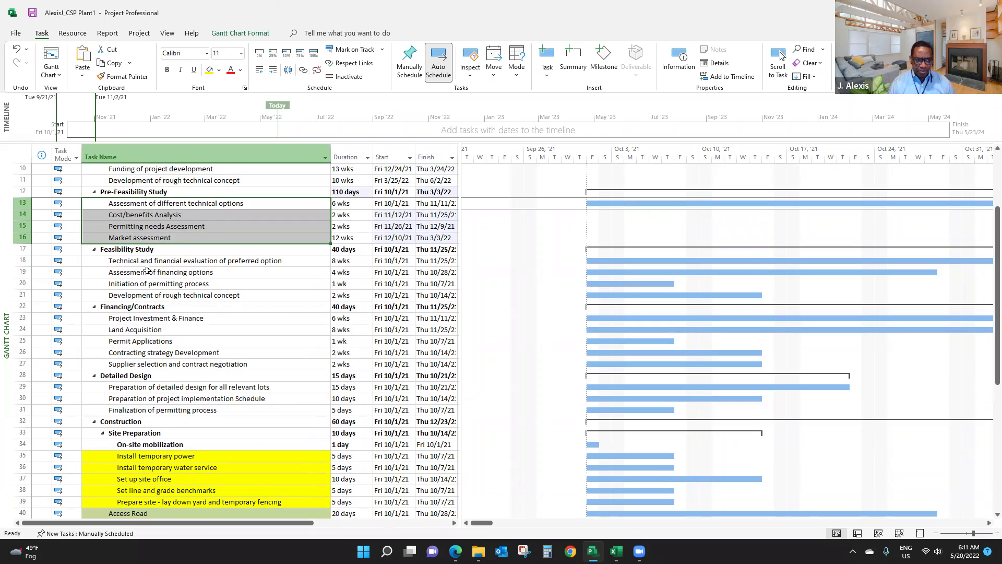
Link the four Feasibility Study tasks and the five Financing/Contracts tasks in sequence.
click(163, 263)
drag(162, 266, 164, 295)
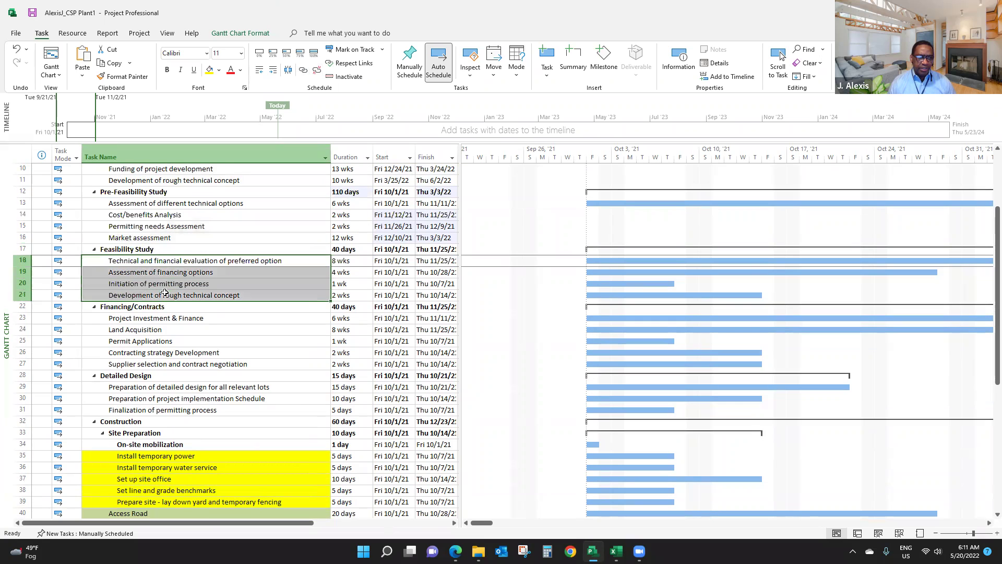
click(303, 71)
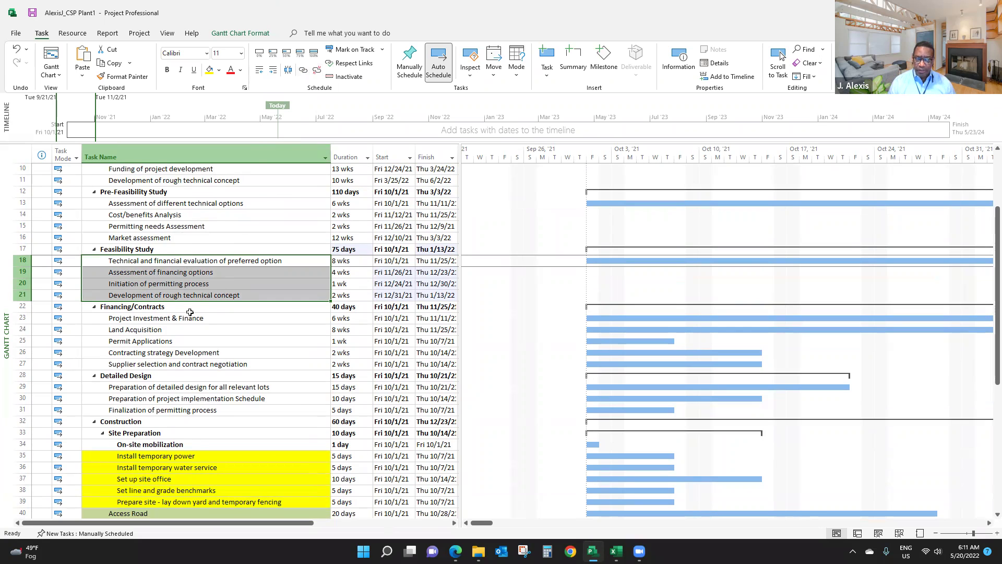
drag(186, 318, 182, 364)
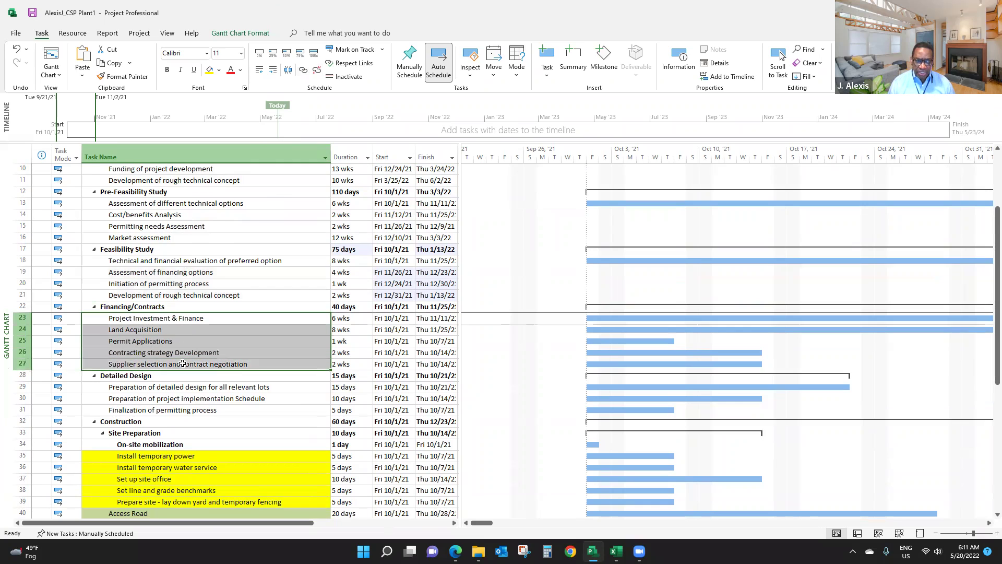
click(302, 72)
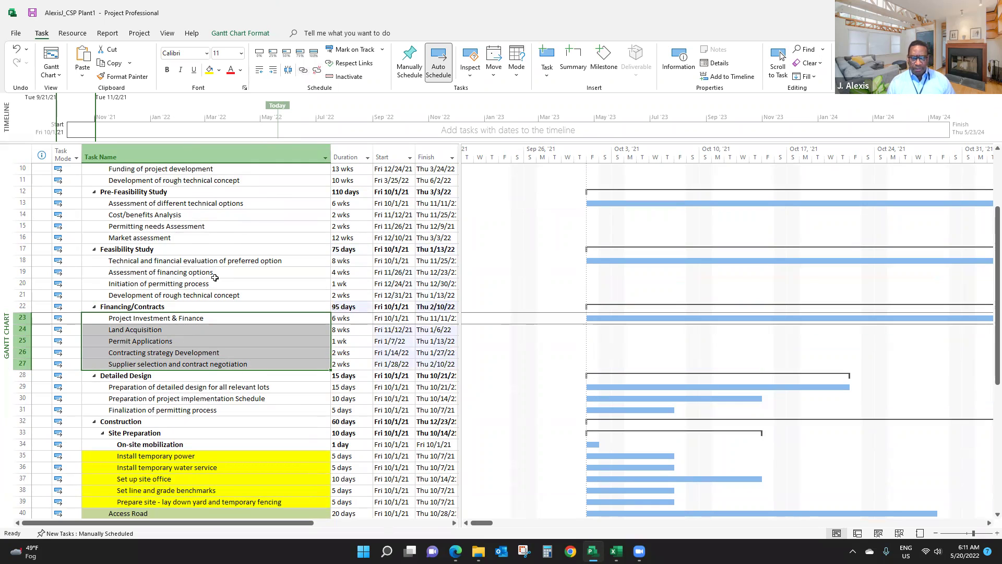
scroll(191, 246, down, 2)
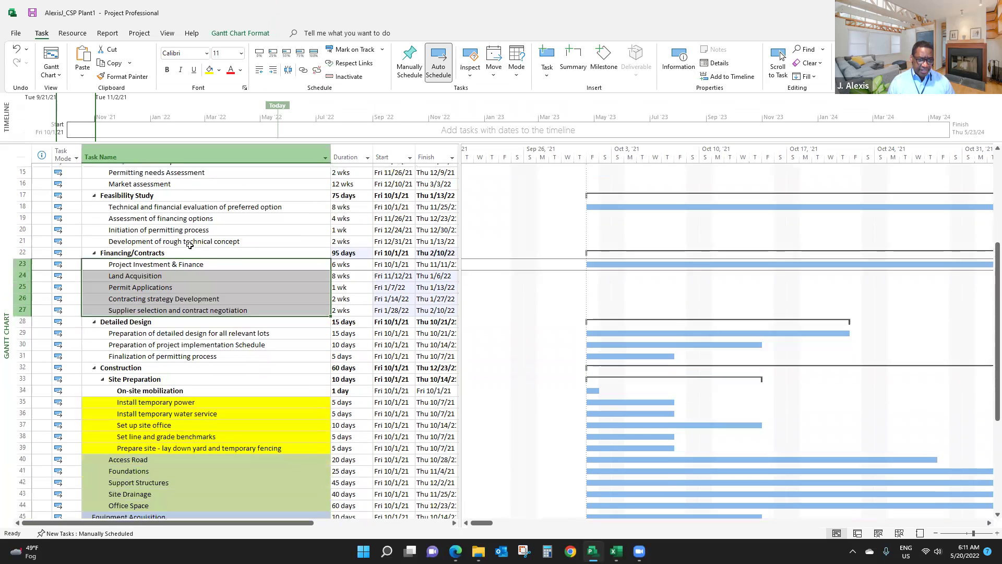
drag(154, 319, 156, 339)
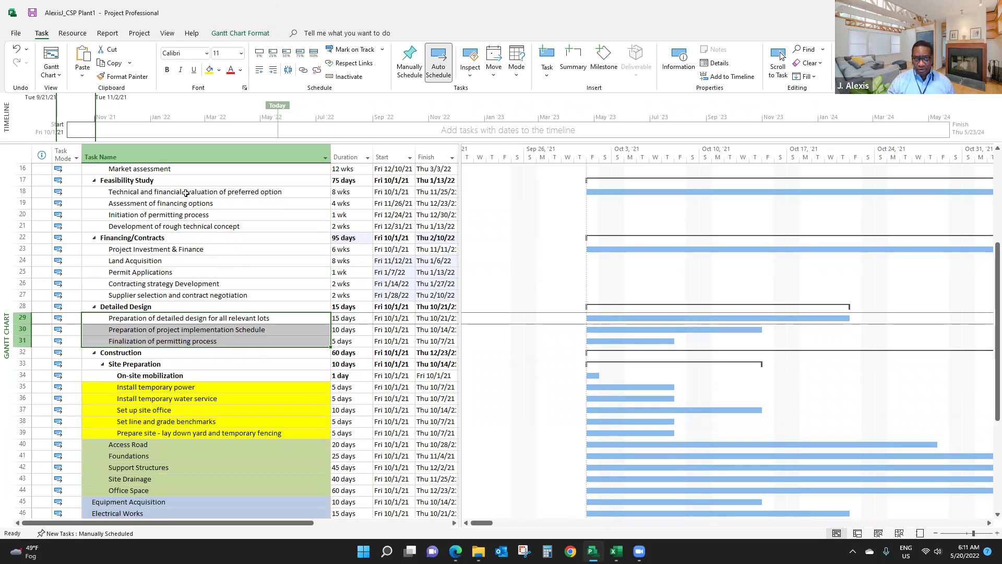
Link the three Detailed Design tasks and the five site-preparation tasks in sequence.
click(303, 70)
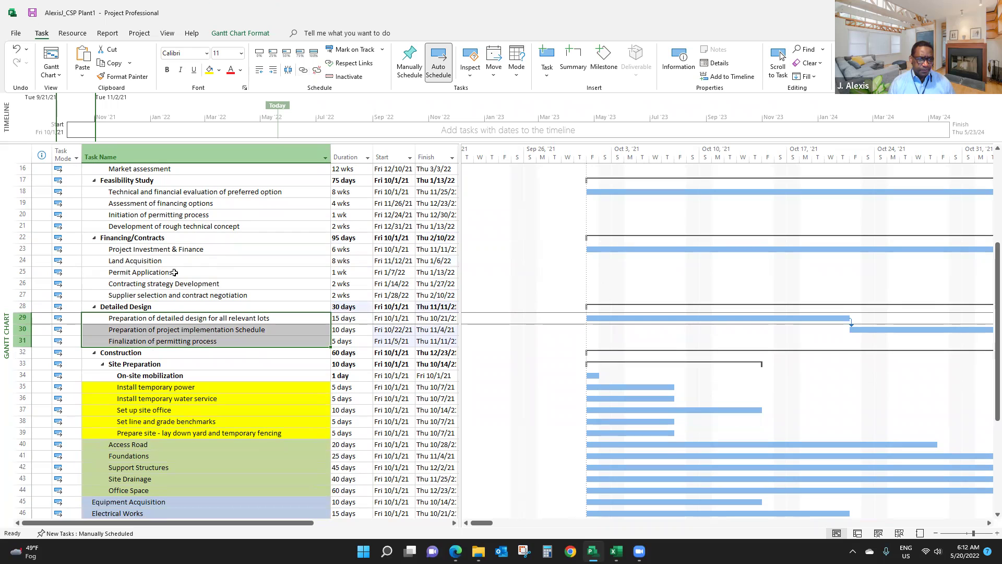
scroll(178, 272, down, 4)
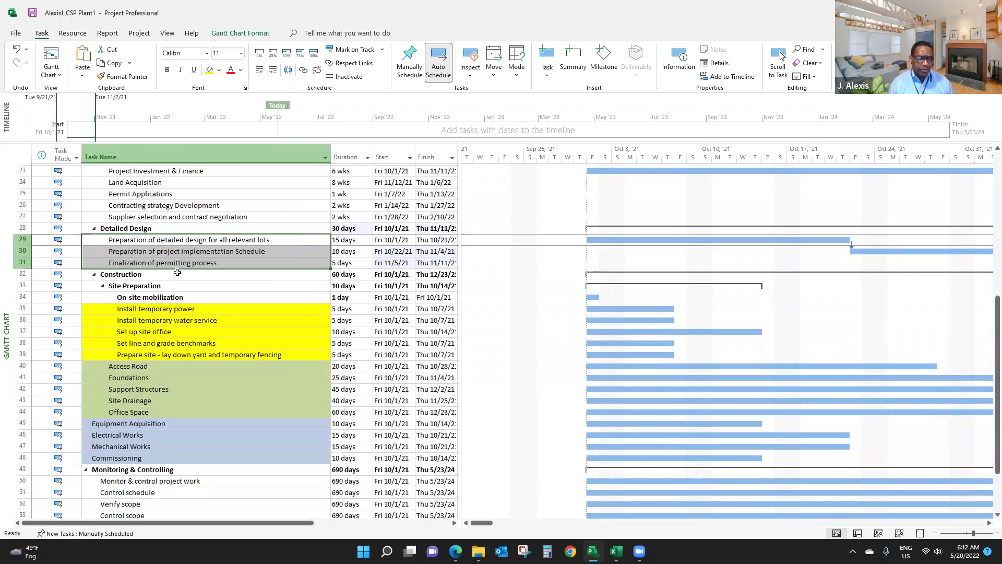
drag(168, 249, 168, 293)
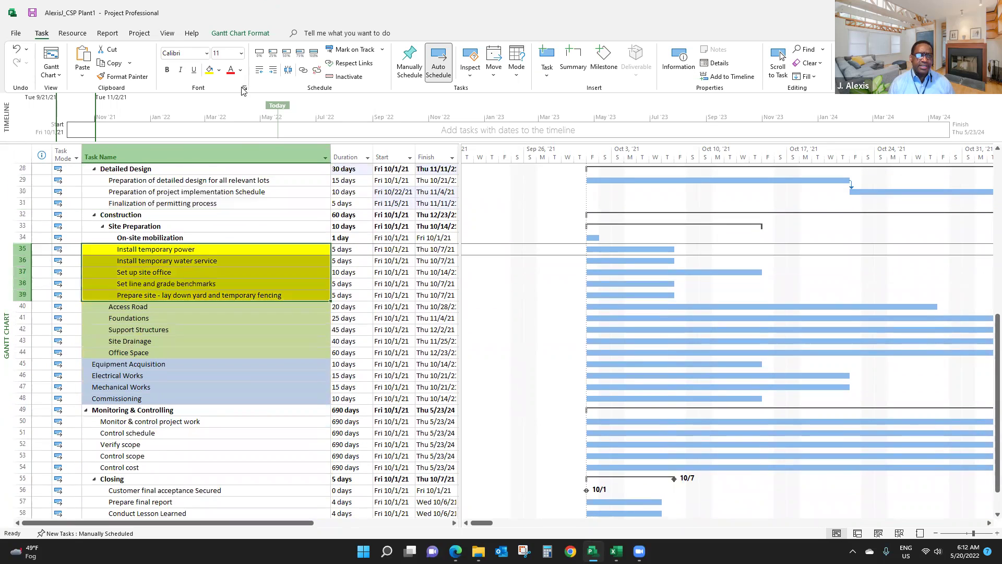
click(304, 70)
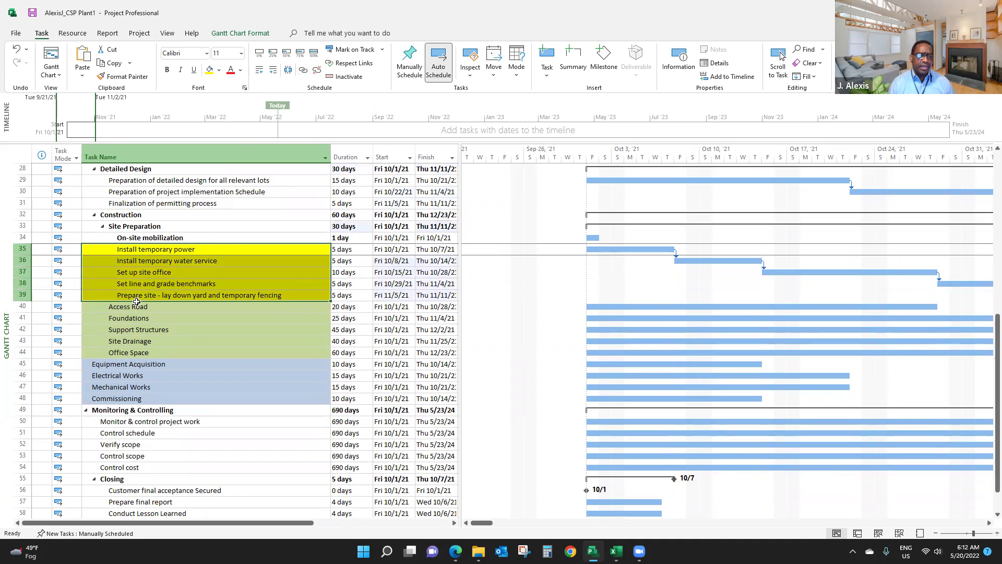
Chain rows 39–48, from the fencing task through Commissioning, finish-to-start.
click(149, 297)
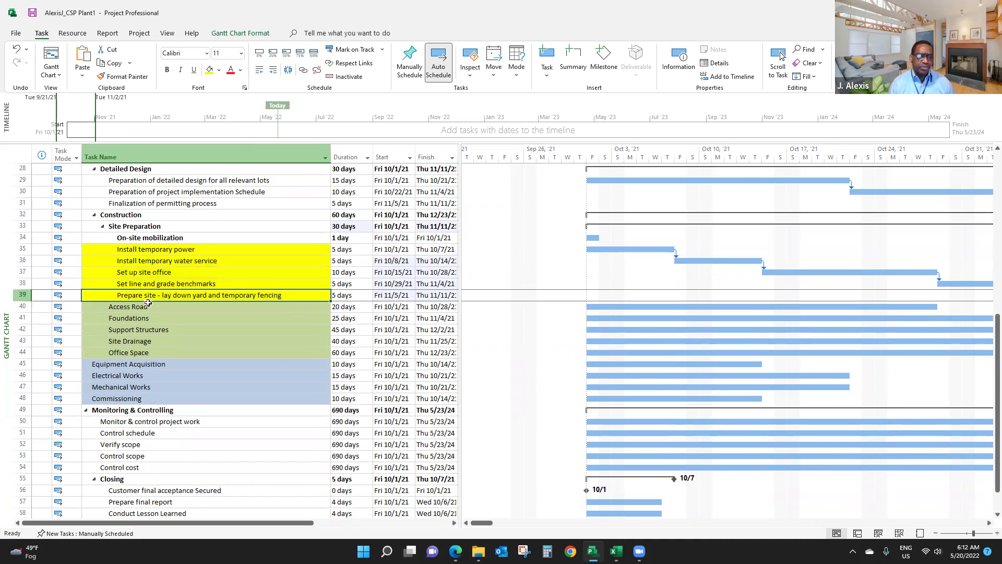
drag(149, 306, 149, 398)
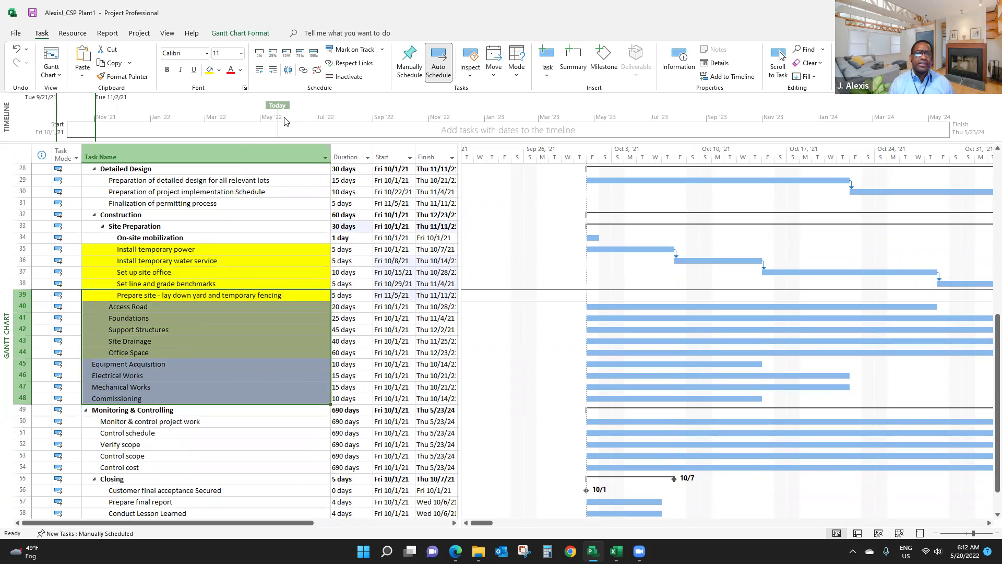
click(304, 70)
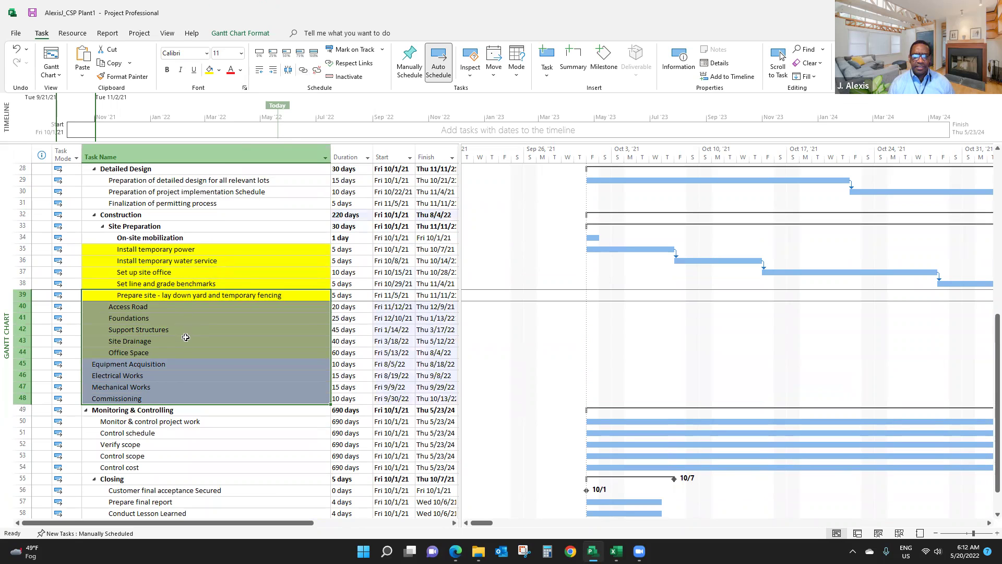
scroll(171, 321, down, 3)
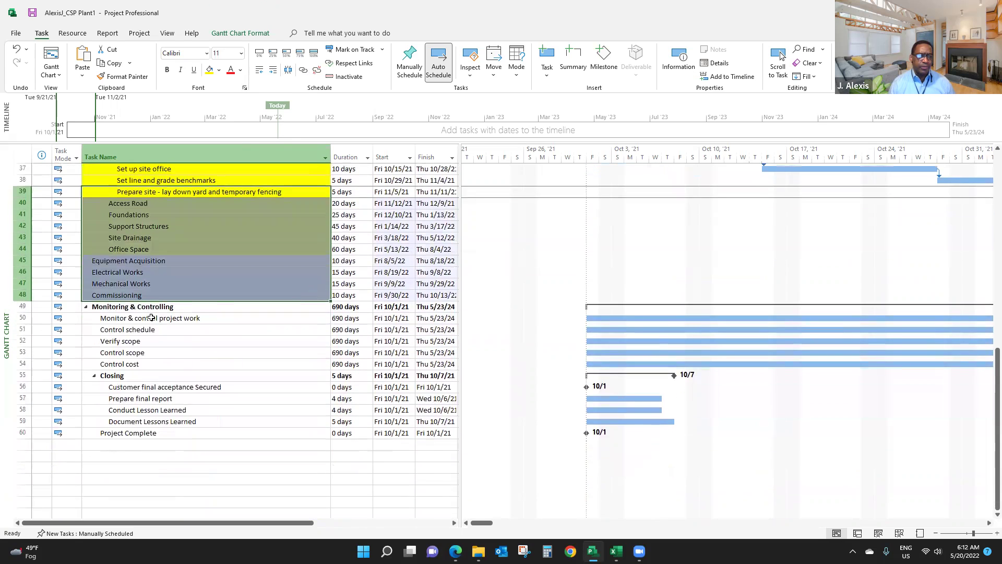
drag(151, 318, 151, 365)
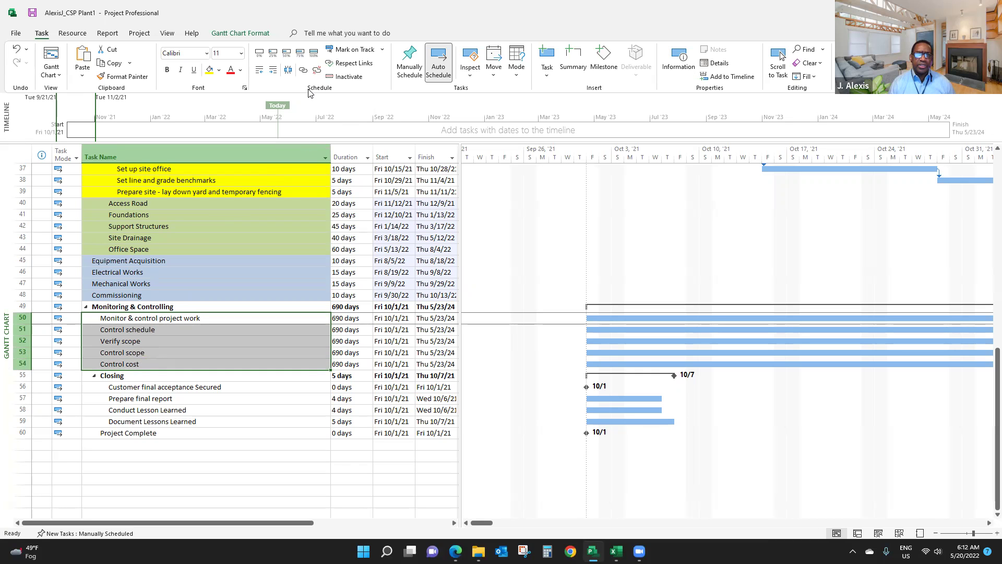
Link the Monitoring & Controlling tasks, then give Control schedule predecessor 50SS.
click(303, 70)
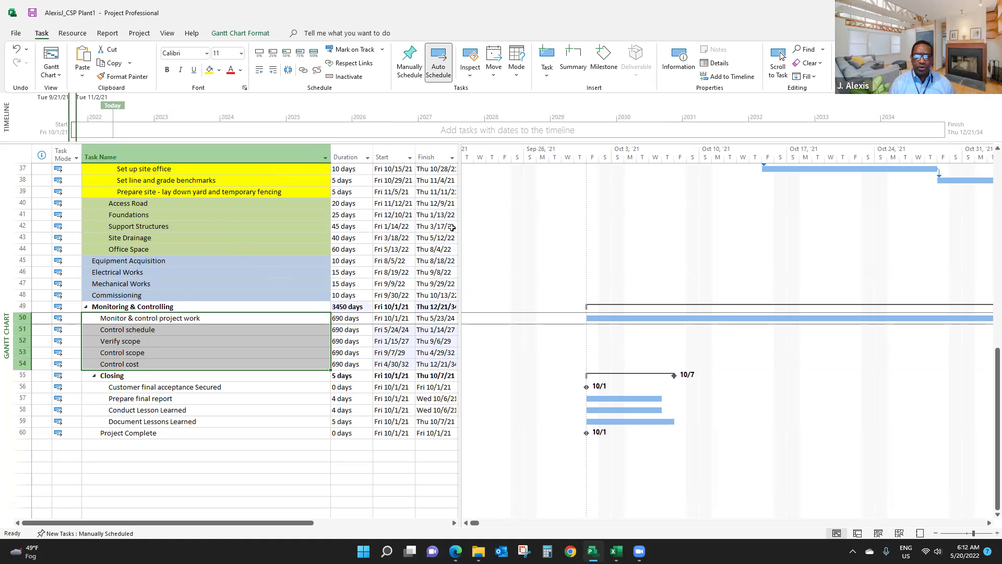
drag(459, 219, 572, 225)
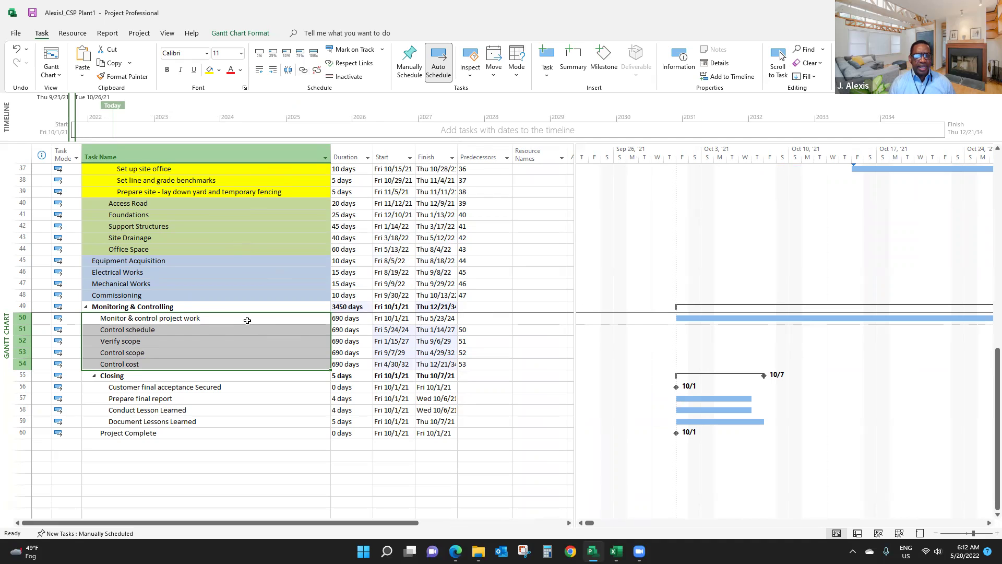
click(213, 330)
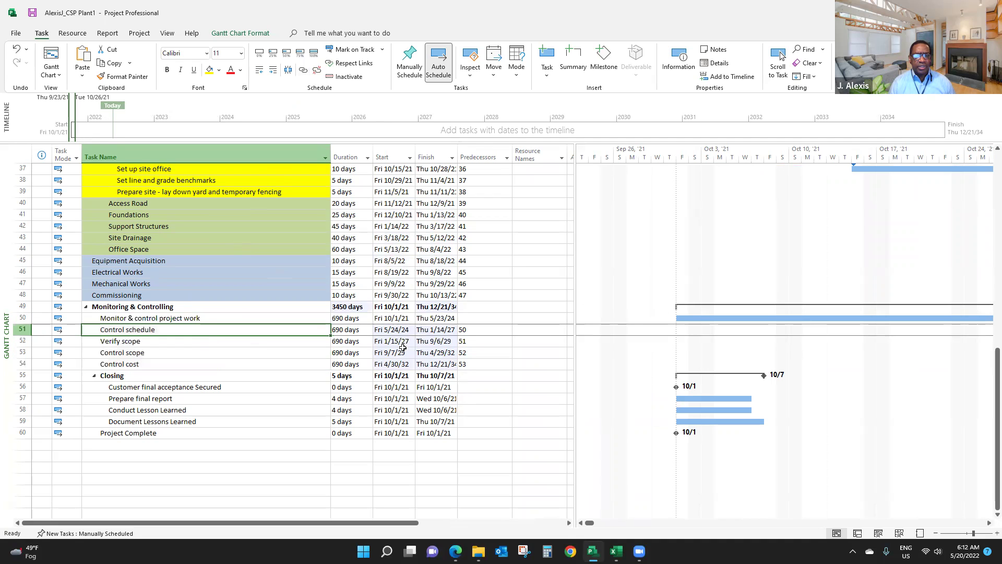
click(463, 330)
text(50)
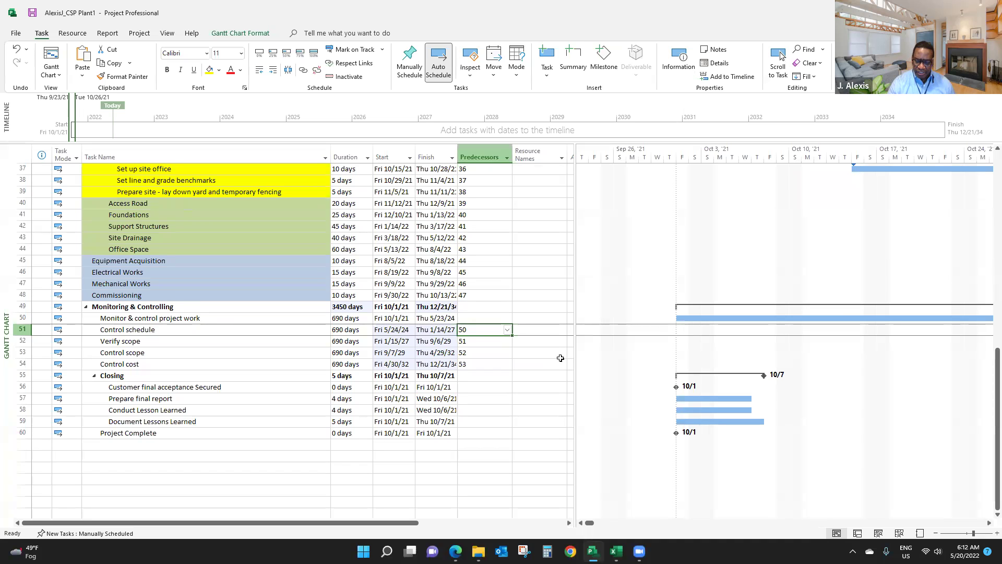
key(F2)
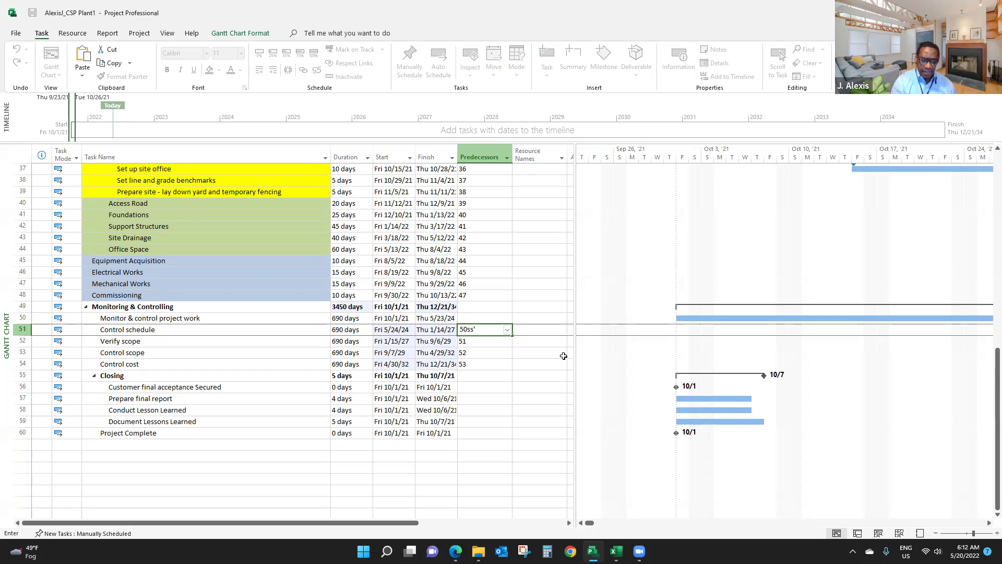
key(Return)
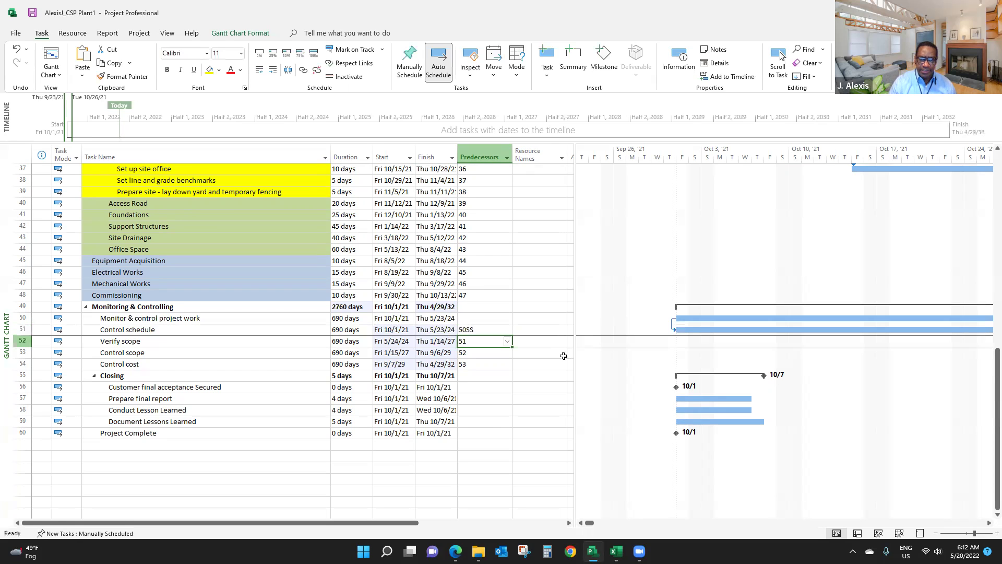
Set the predecessors of Verify scope, Control scope and Control cost to 51SS, 52SS and 53SS.
key(F2)
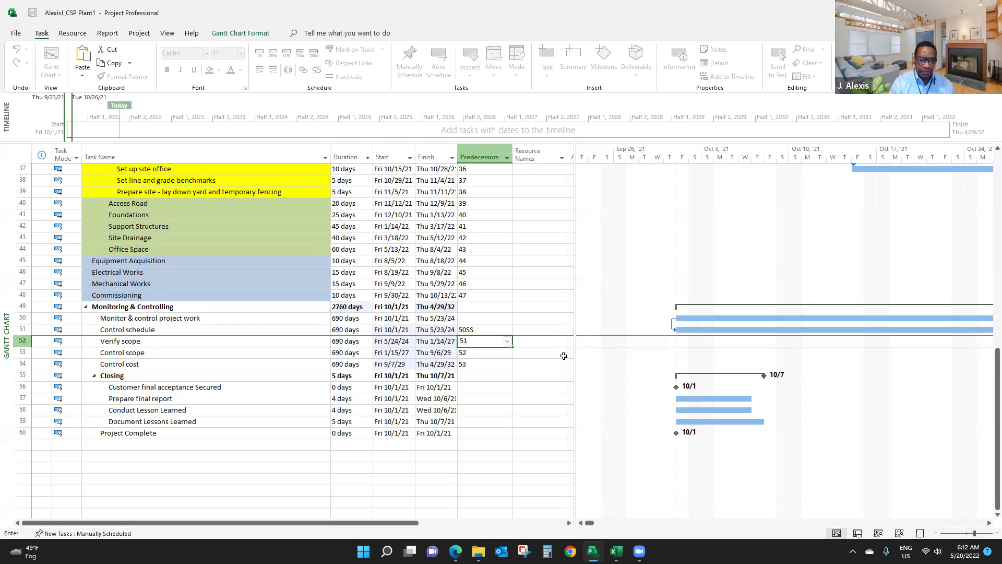
key(Return)
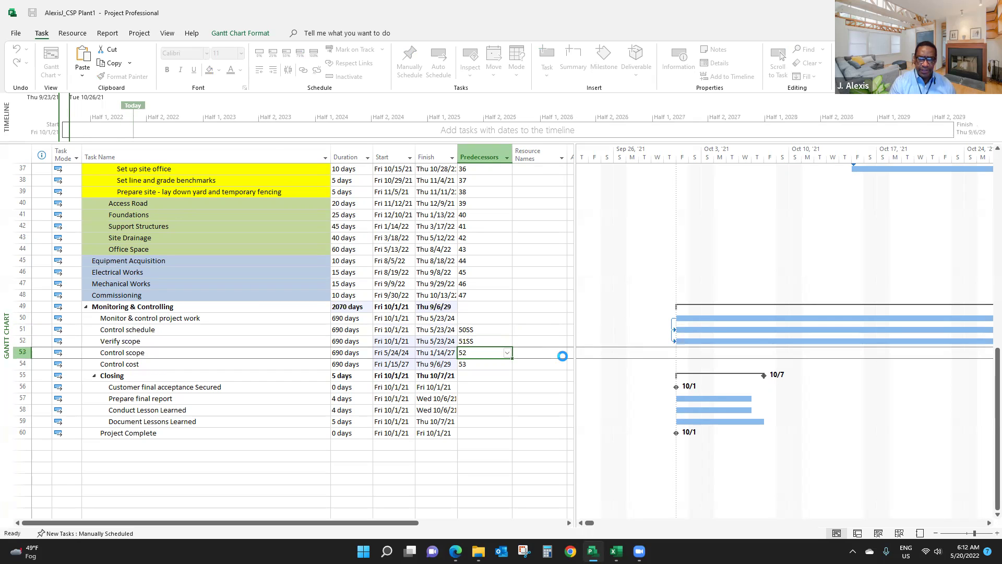
text(52s)
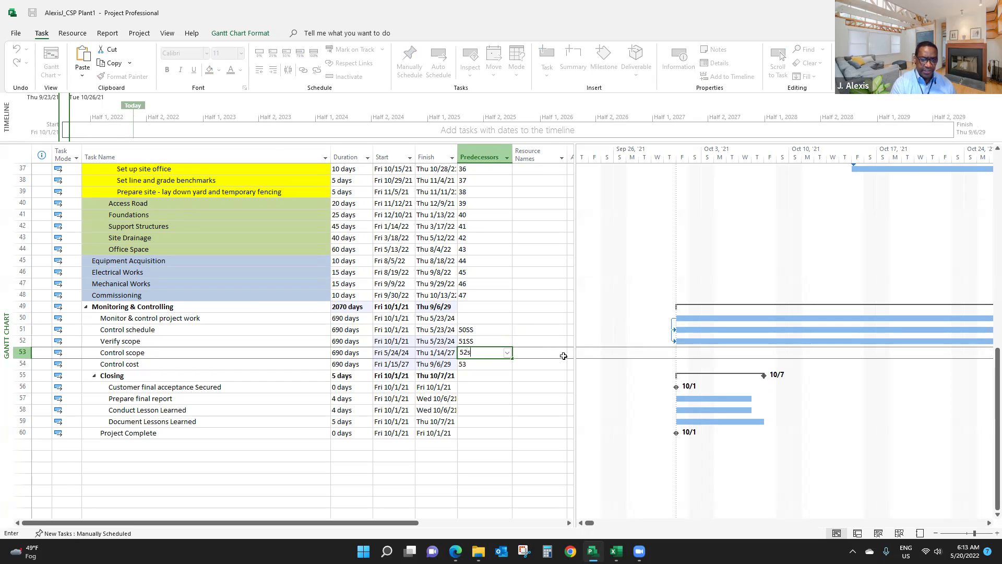
text(s)
key(Return)
key(F2)
key(Return)
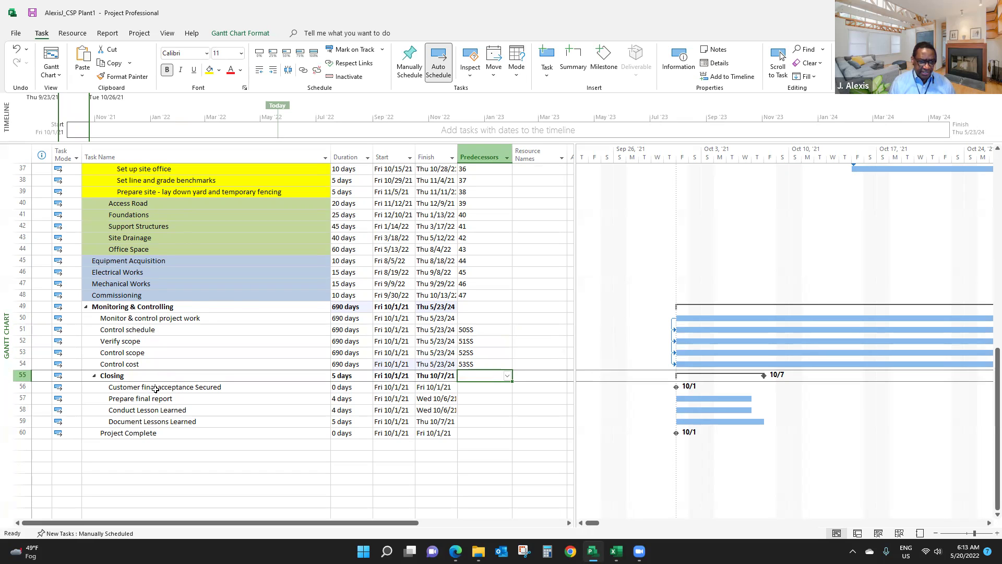
Link rows 56–60, Customer final acceptance Secured through Project Complete, finish-to-start.
drag(156, 388, 160, 434)
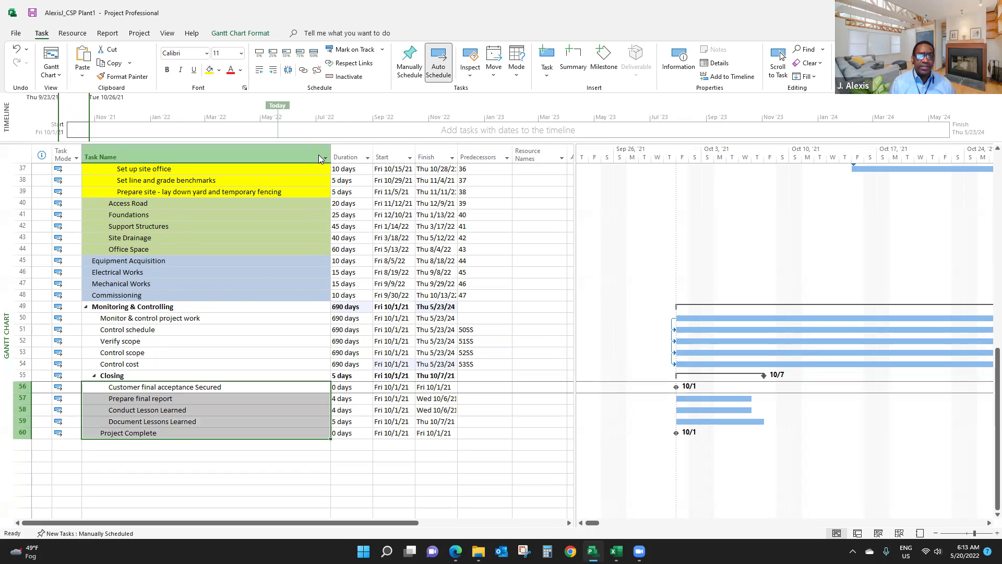
click(303, 72)
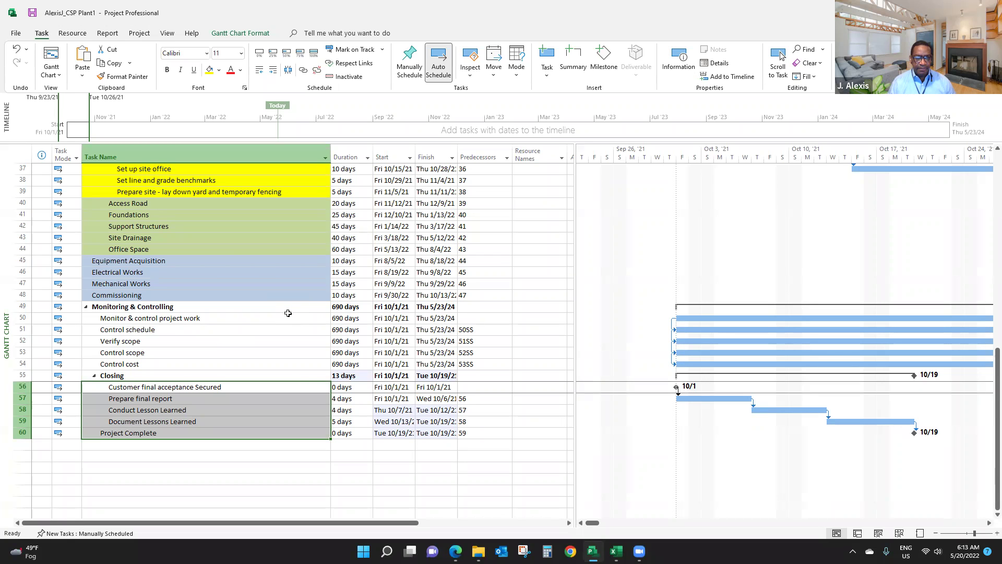
Set Monitor & control project work's predecessor to 9SS.
click(469, 318)
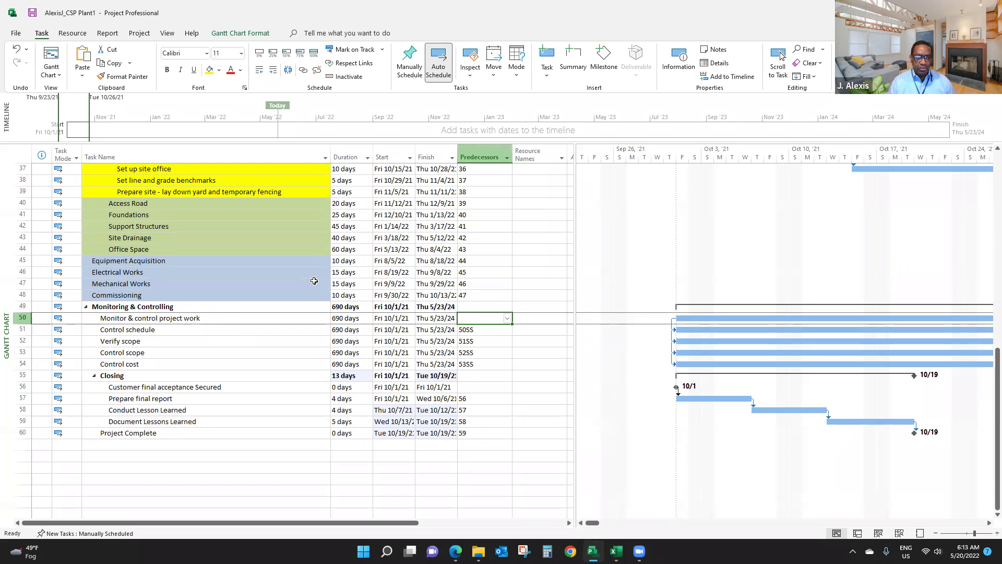
scroll(216, 319, up, 1)
scroll(217, 319, up, 4)
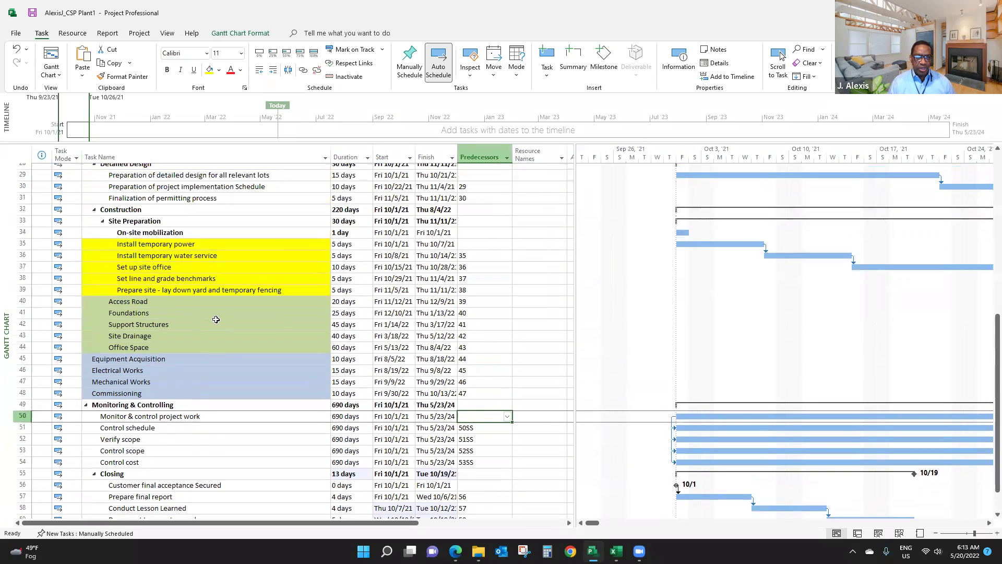
scroll(216, 319, up, 7)
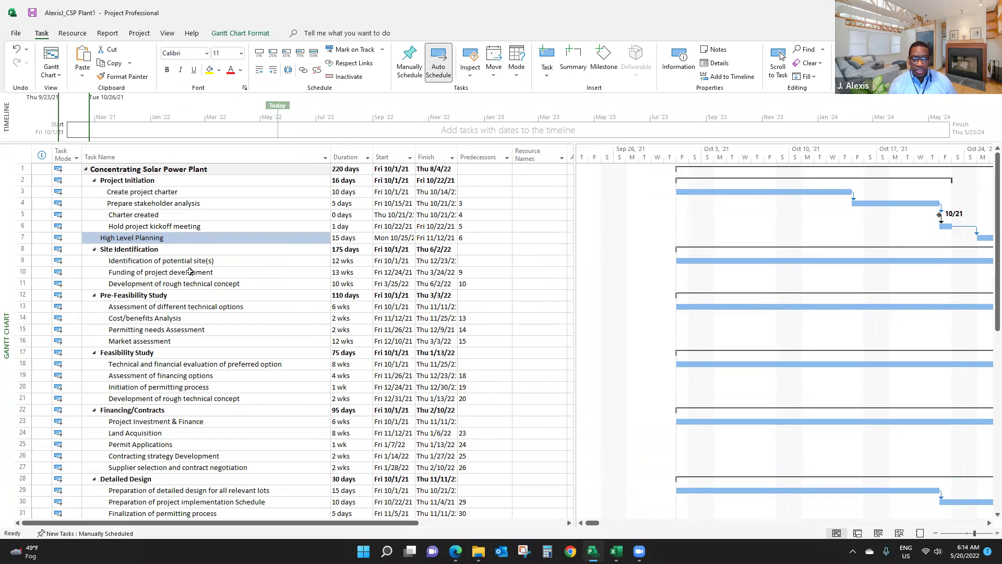
scroll(540, 261, down, 5)
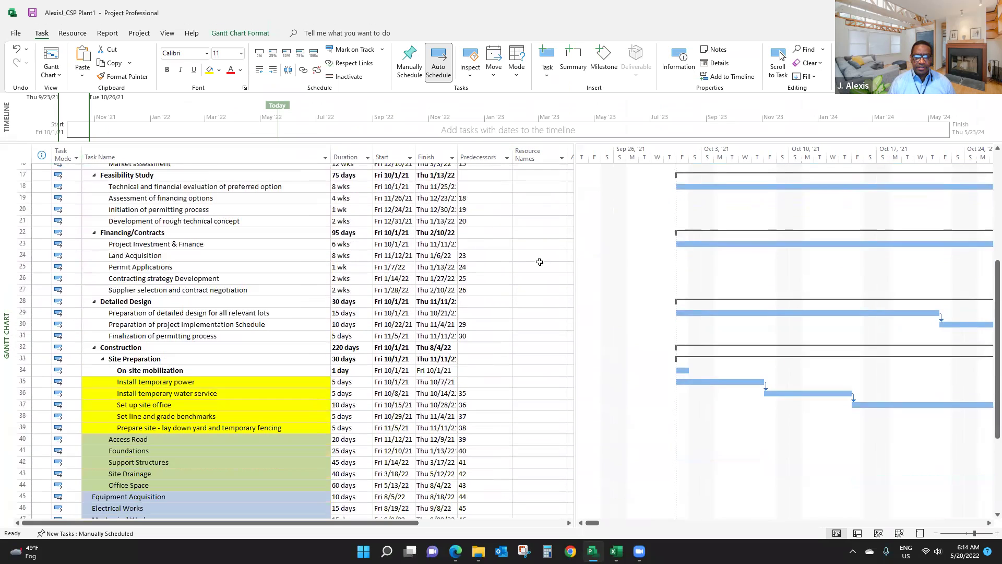
scroll(540, 260, down, 5)
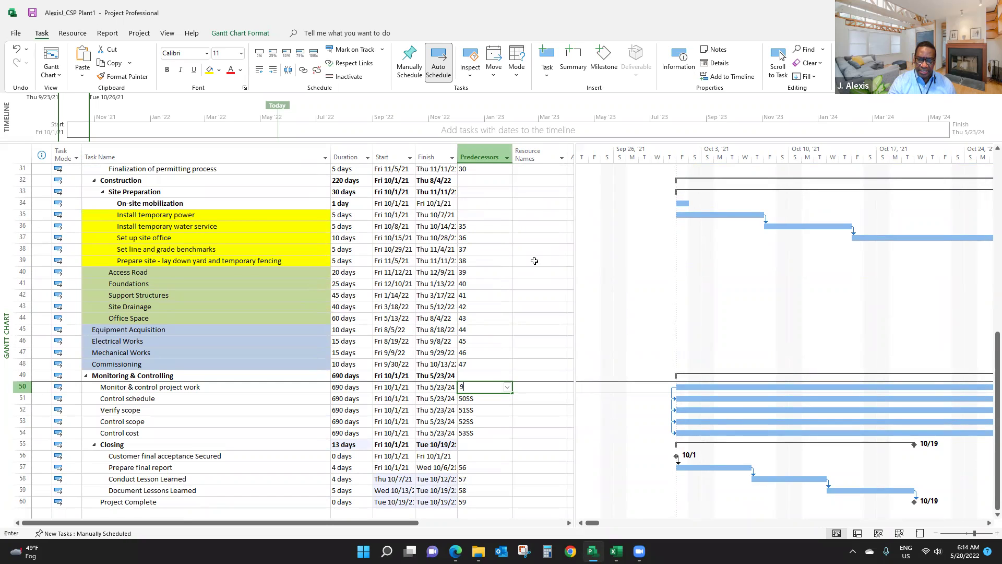
text(9)
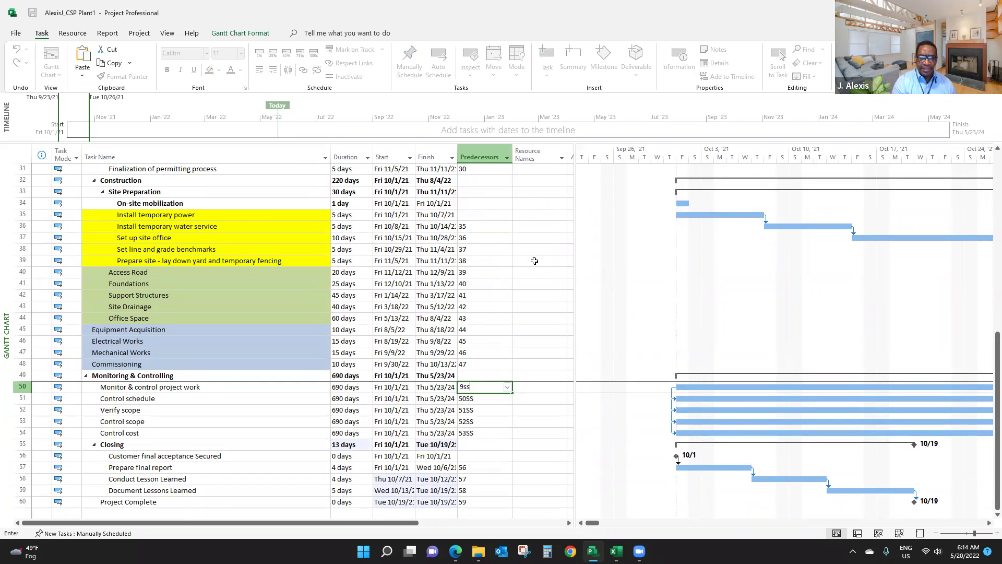
key(Return)
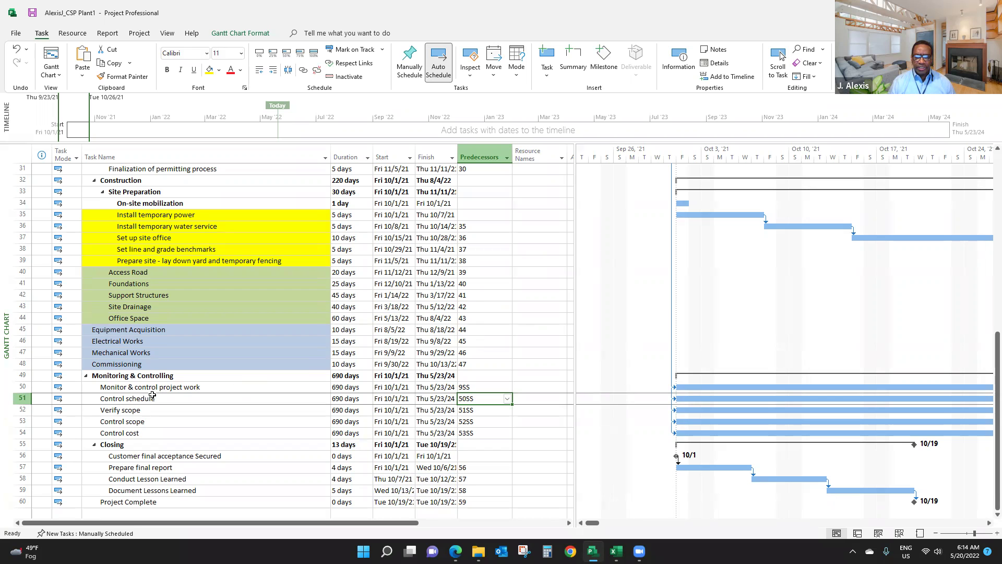
click(636, 302)
scroll(636, 302, up, 5)
scroll(648, 277, up, 4)
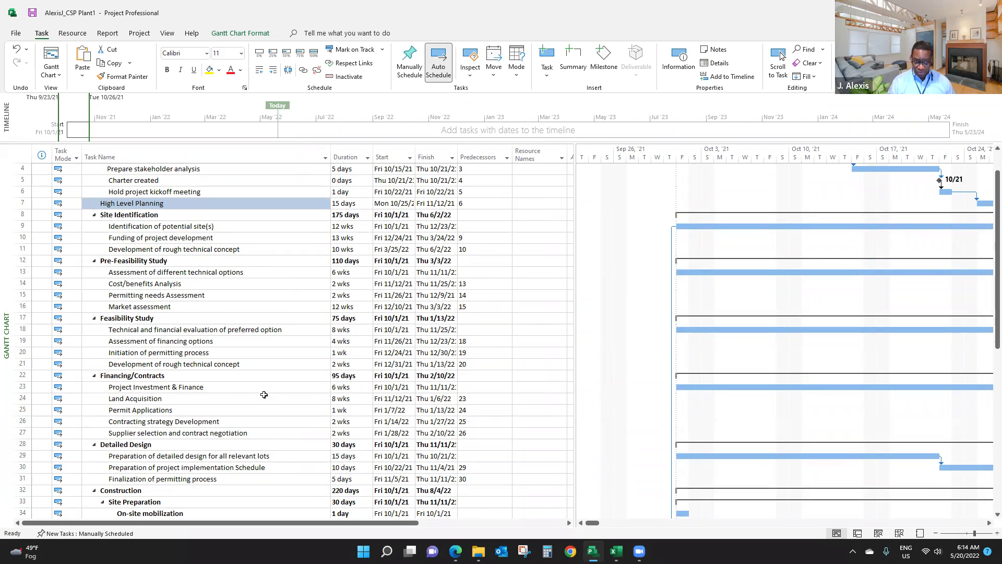
scroll(263, 395, down, 4)
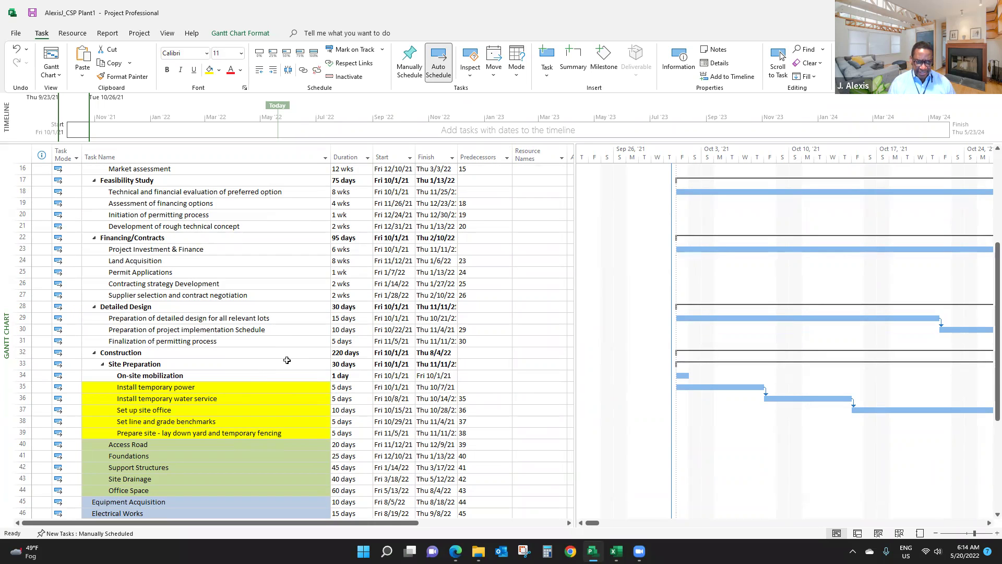
scroll(269, 350, down, 4)
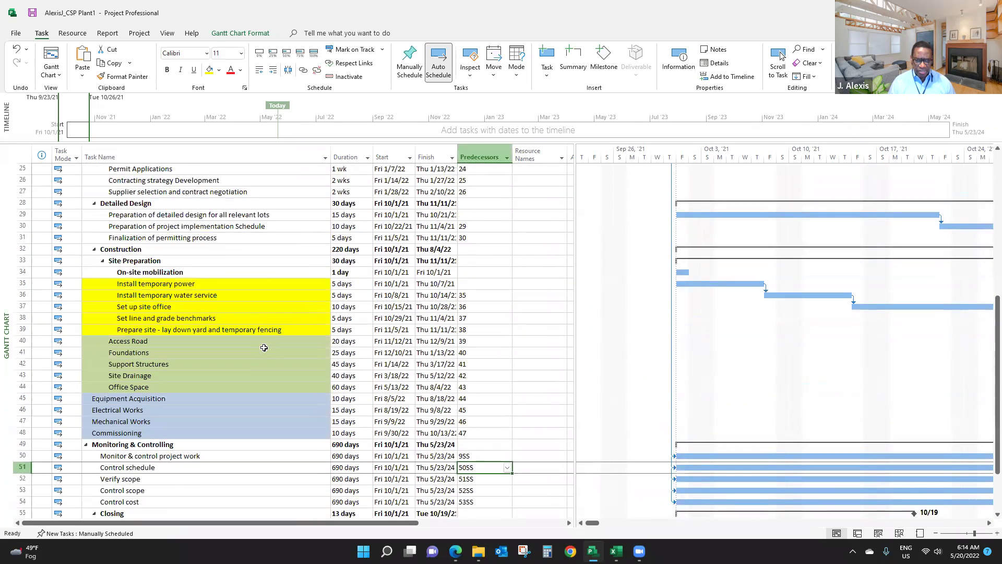
scroll(264, 347, up, 4)
scroll(264, 346, up, 5)
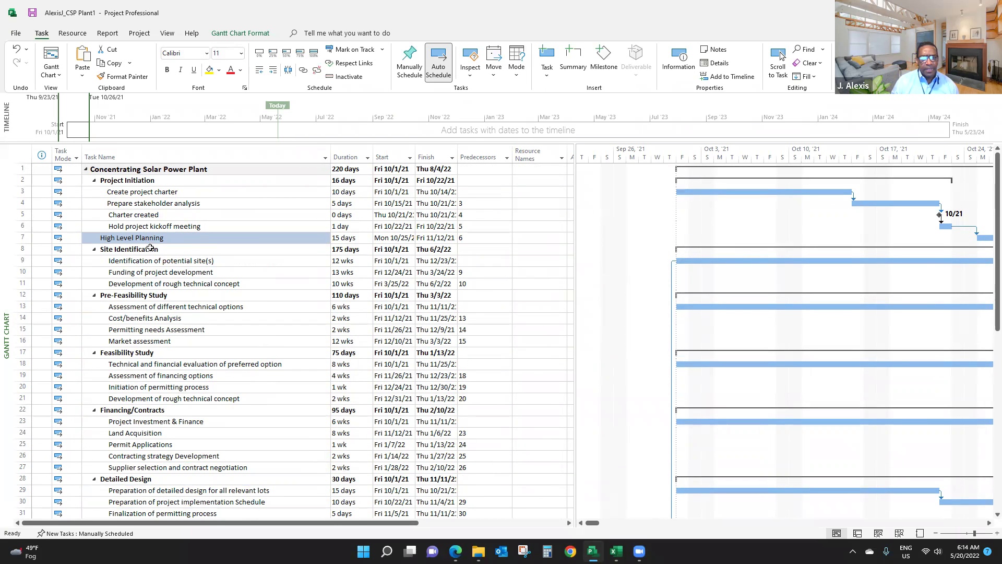
click(149, 259)
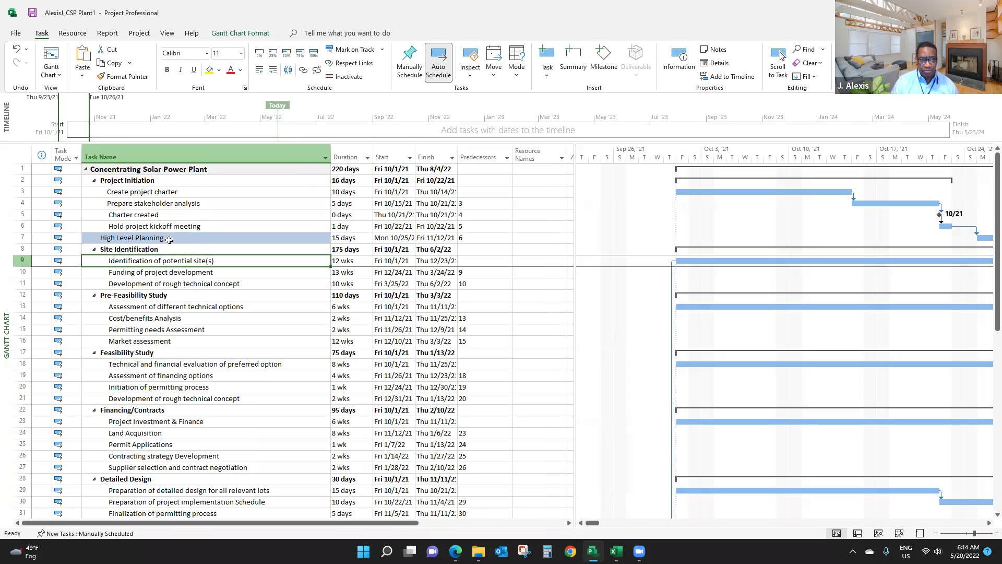
Make Identification of potential site(s) follow High Level Planning.
click(170, 240)
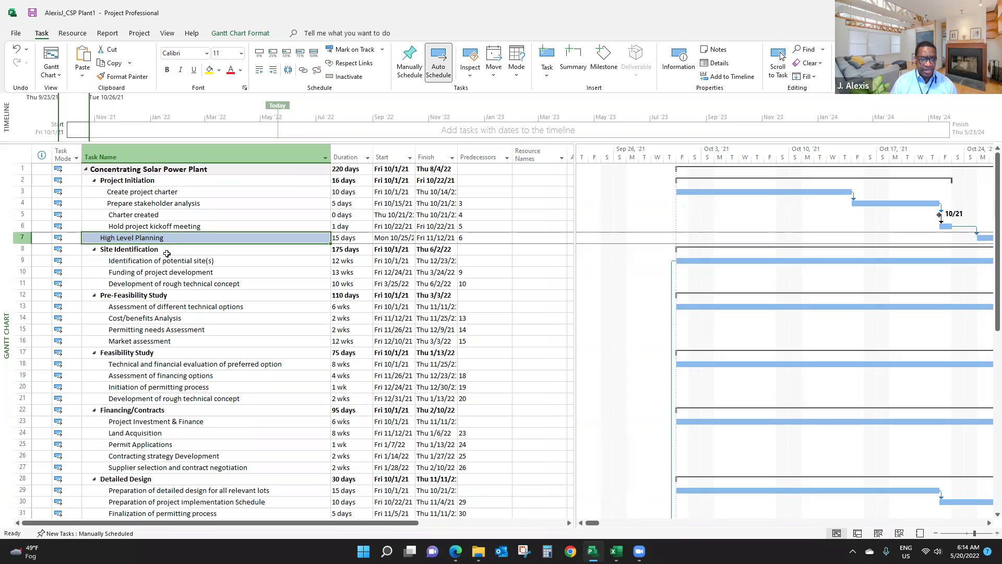
ctrl+click(164, 260)
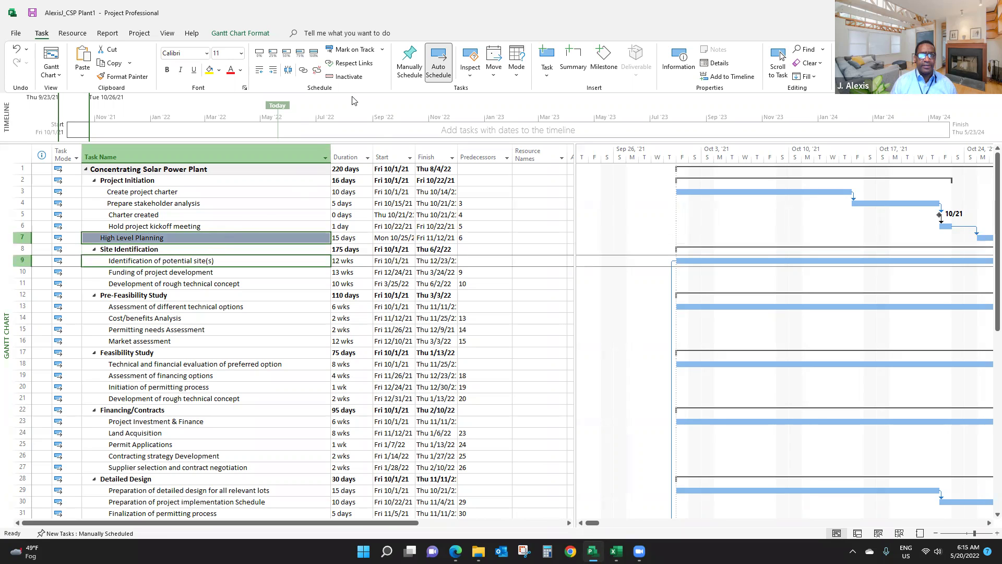
click(302, 70)
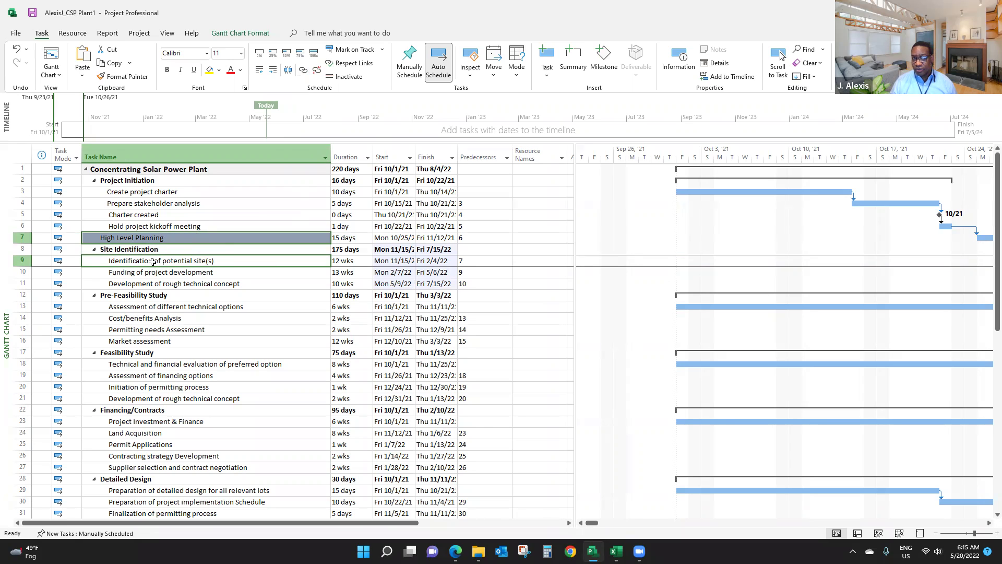
Make Assessment of different technical options follow Development of rough technical concept.
click(178, 285)
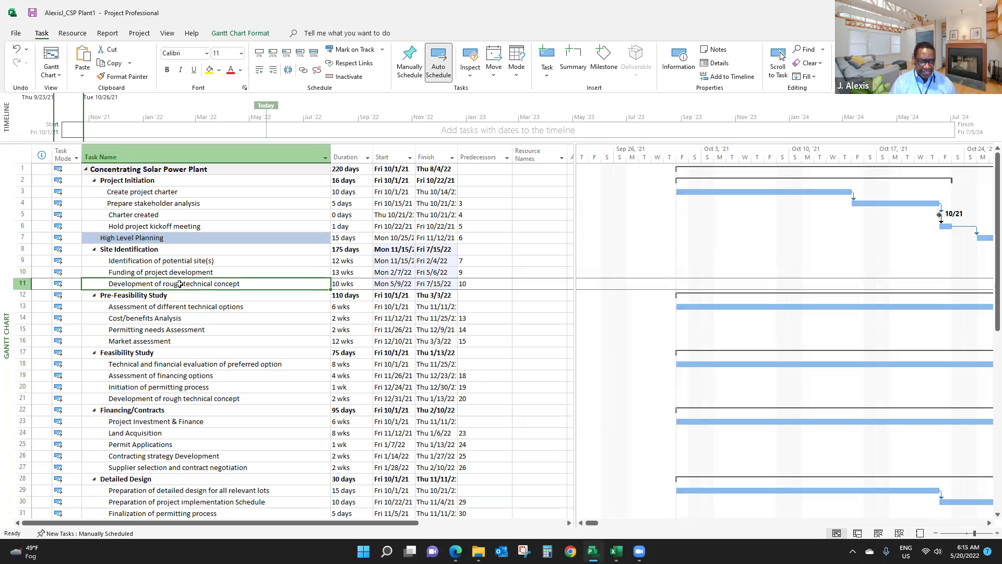
click(155, 308)
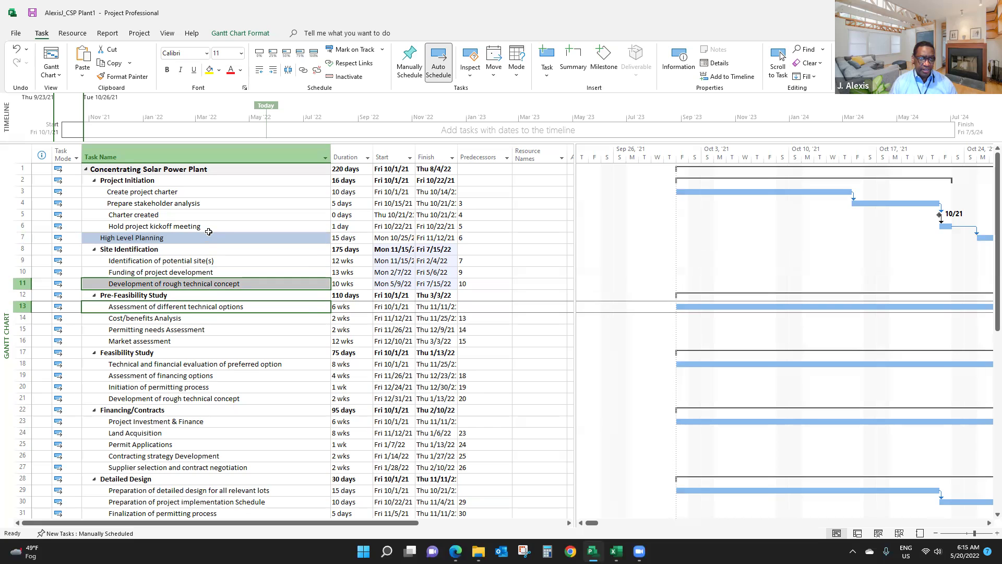
click(303, 71)
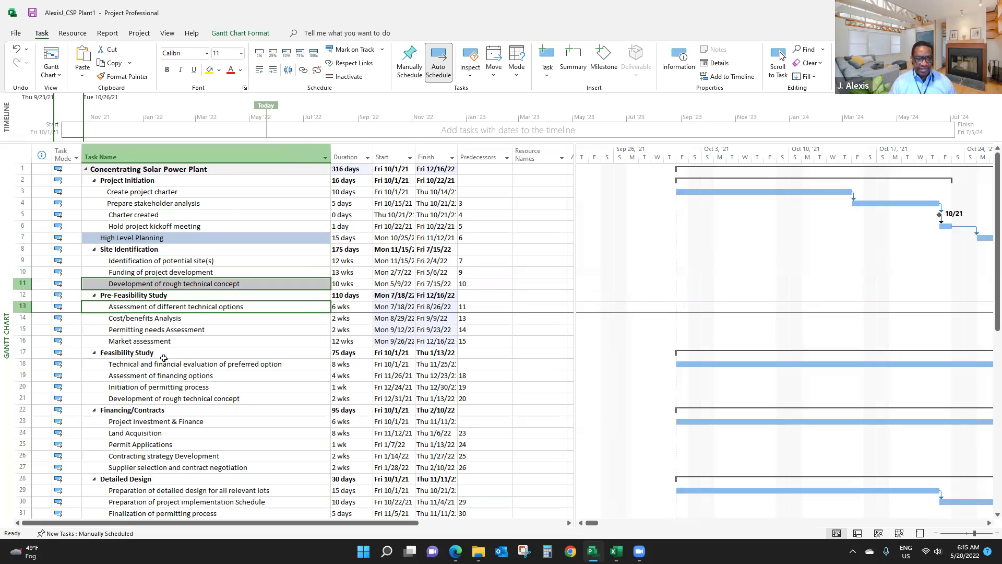
Link Market assessment to the technical and financial evaluation, and task 21 to Project Investment & Finance.
click(150, 342)
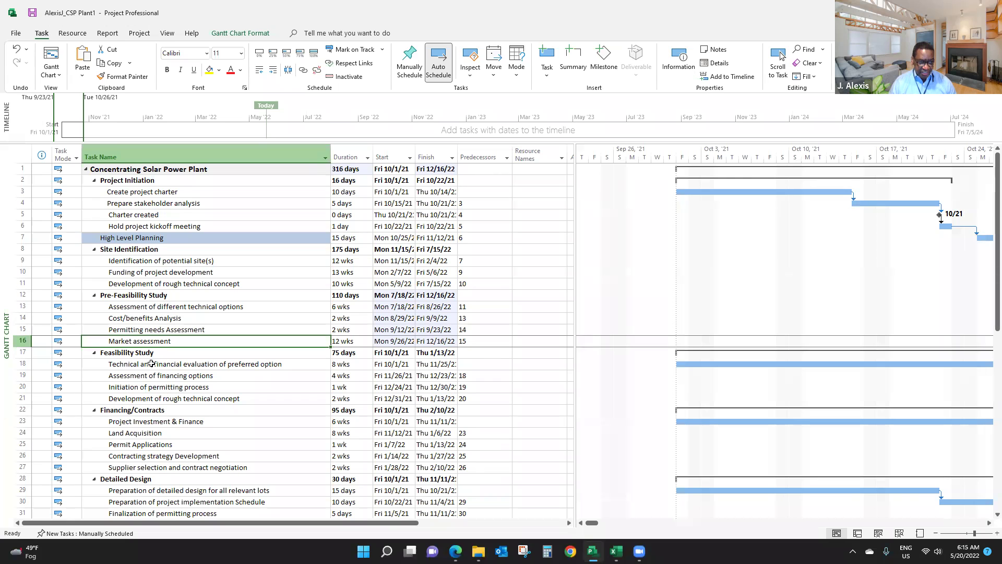
ctrl+click(156, 365)
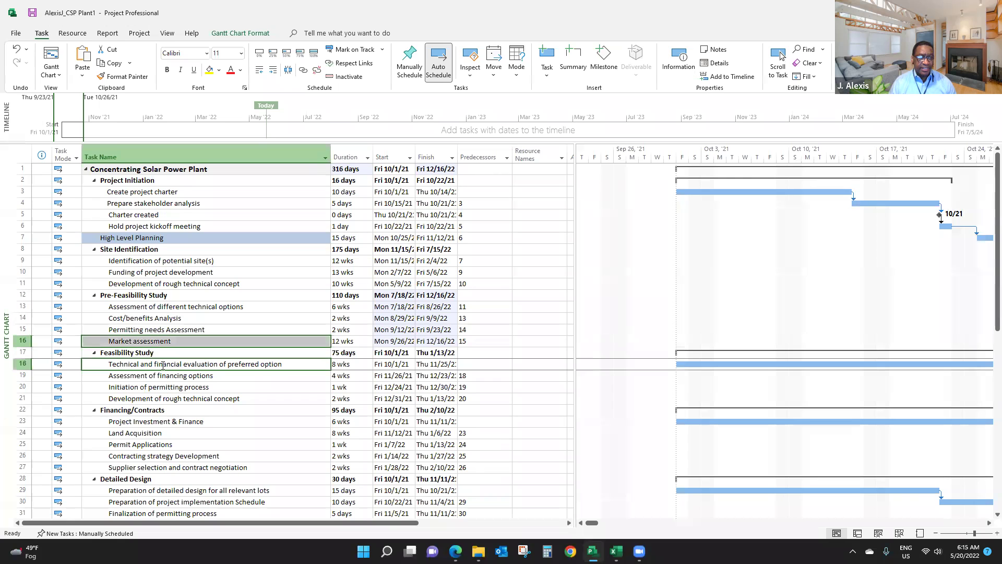
click(302, 70)
scroll(189, 322, down, 1)
scroll(189, 322, down, 4)
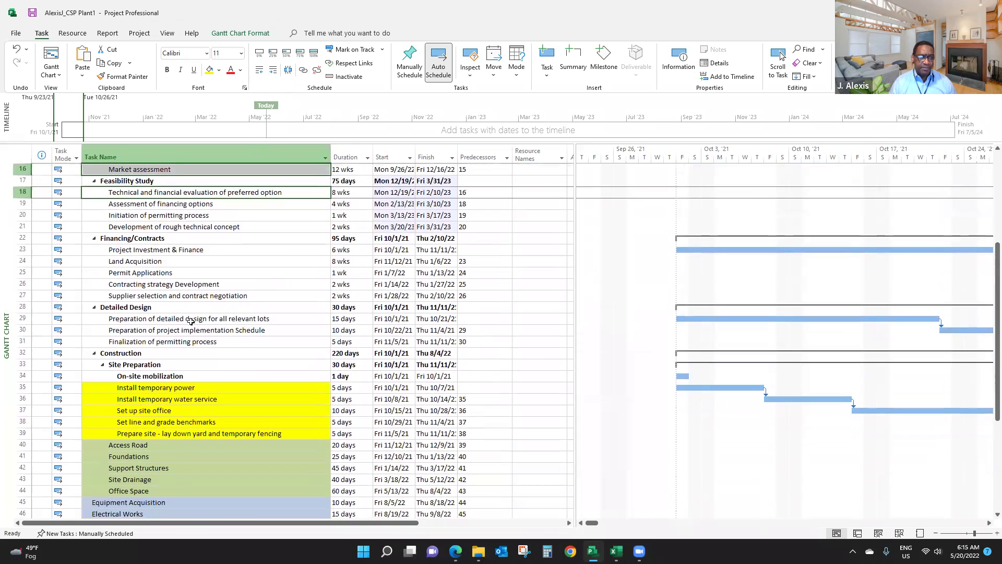
click(159, 228)
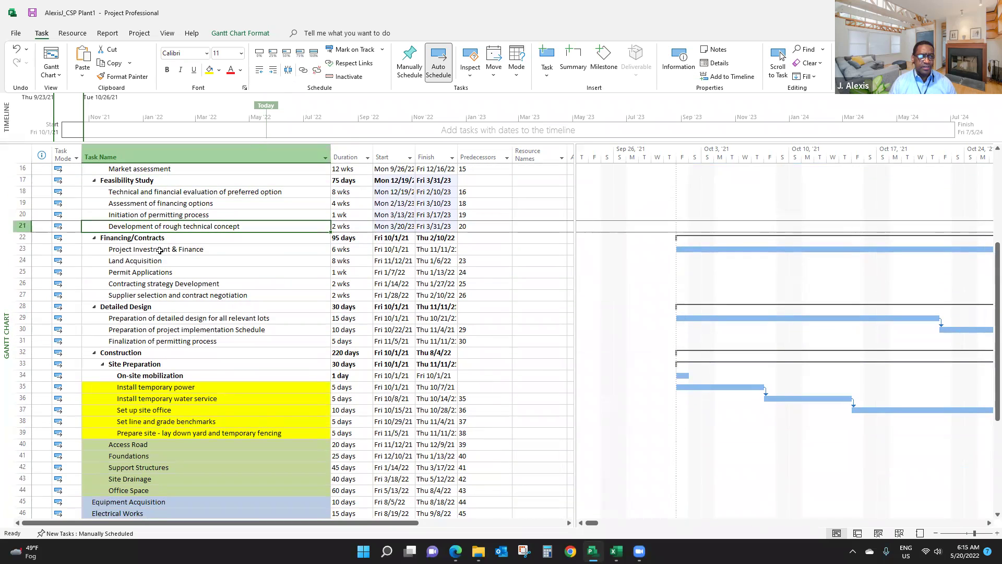
ctrl+click(159, 249)
click(303, 70)
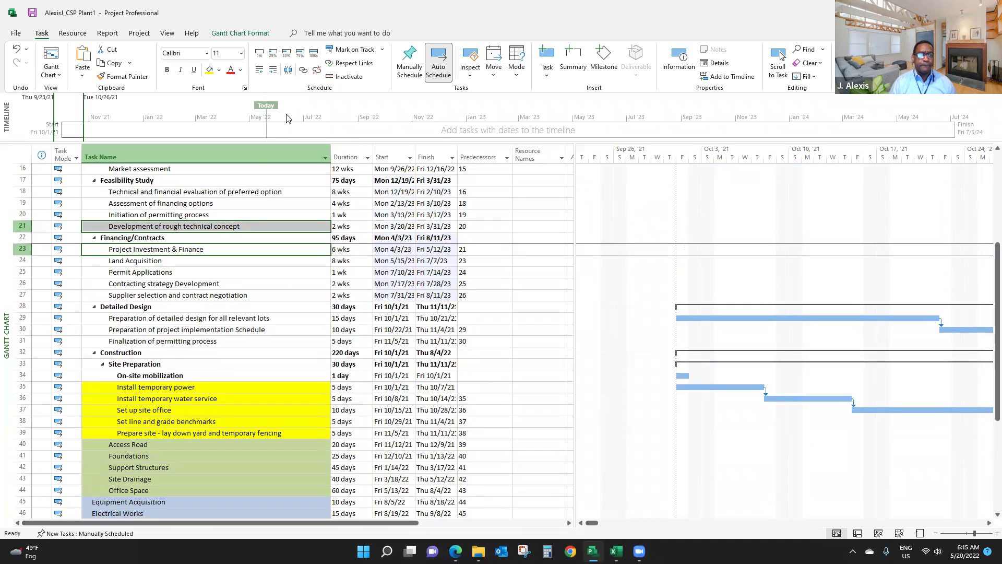
Link supplier selection to detailed design preparation, and permitting finalization to Install temporary power.
click(164, 295)
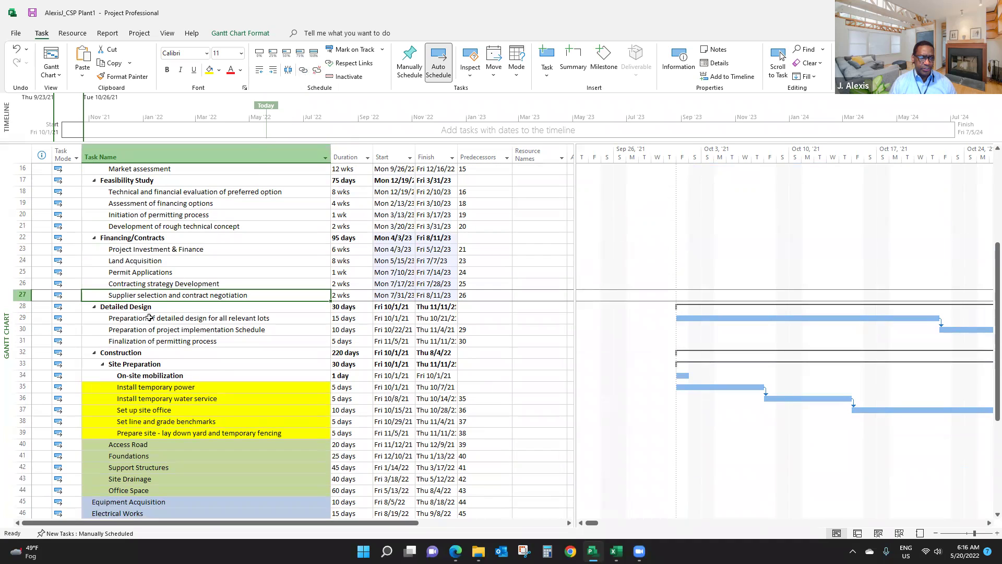
ctrl+click(150, 318)
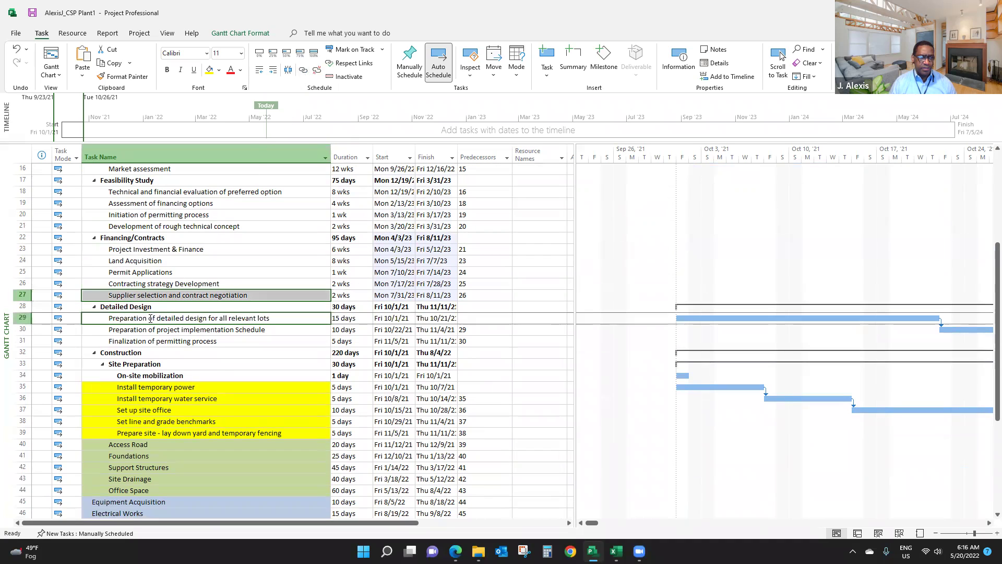
click(303, 69)
scroll(157, 334, down, 1)
scroll(166, 336, down, 1)
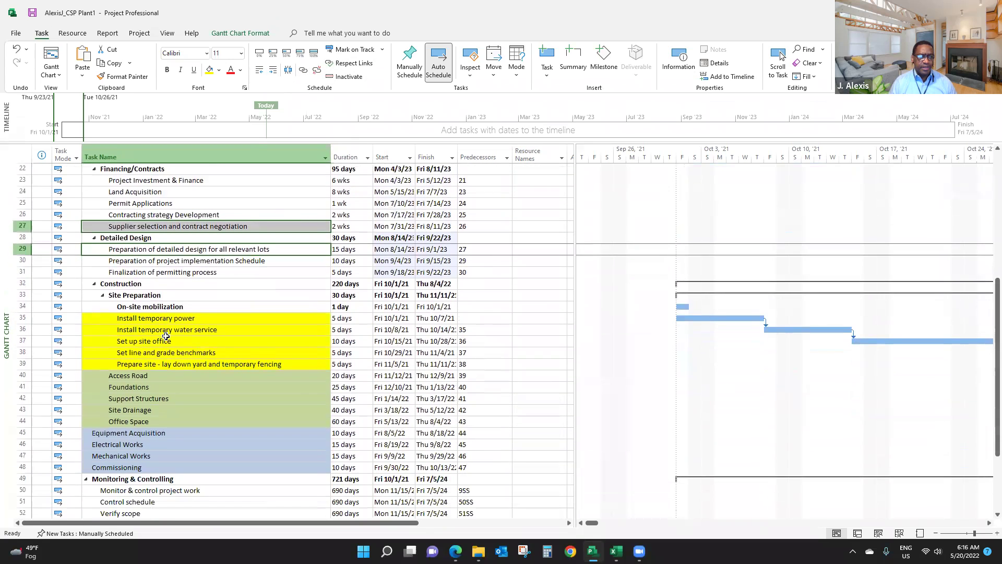
click(174, 273)
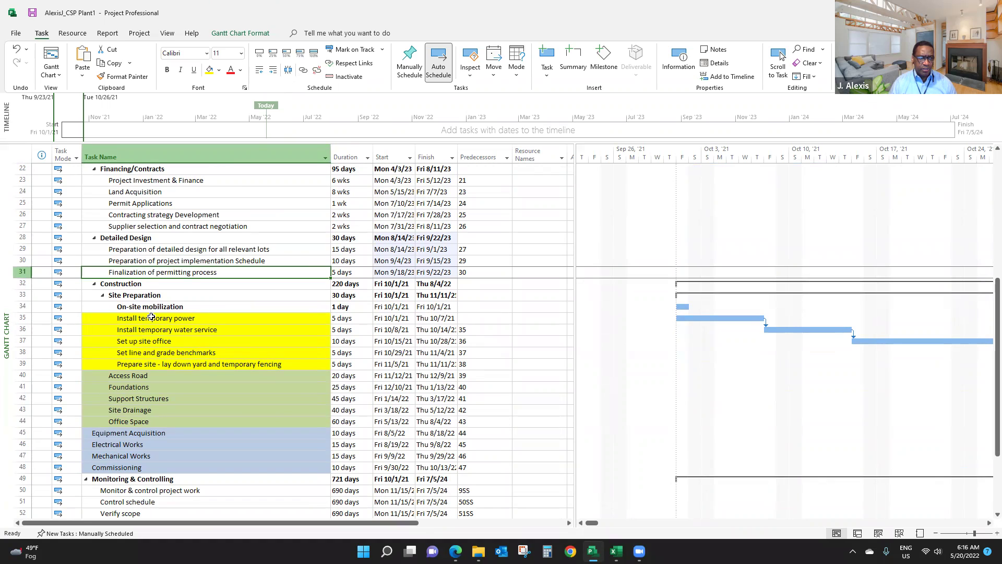
ctrl+click(150, 318)
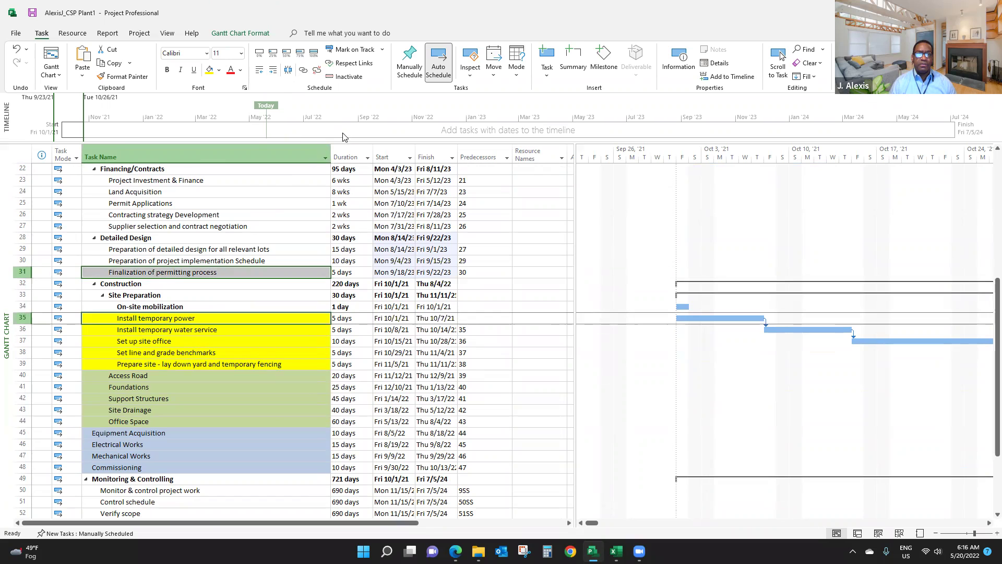
click(304, 70)
Link Commissioning to Customer final acceptance Secured so Project Complete lands on Wed 10/23/24.
scroll(202, 307, down, 4)
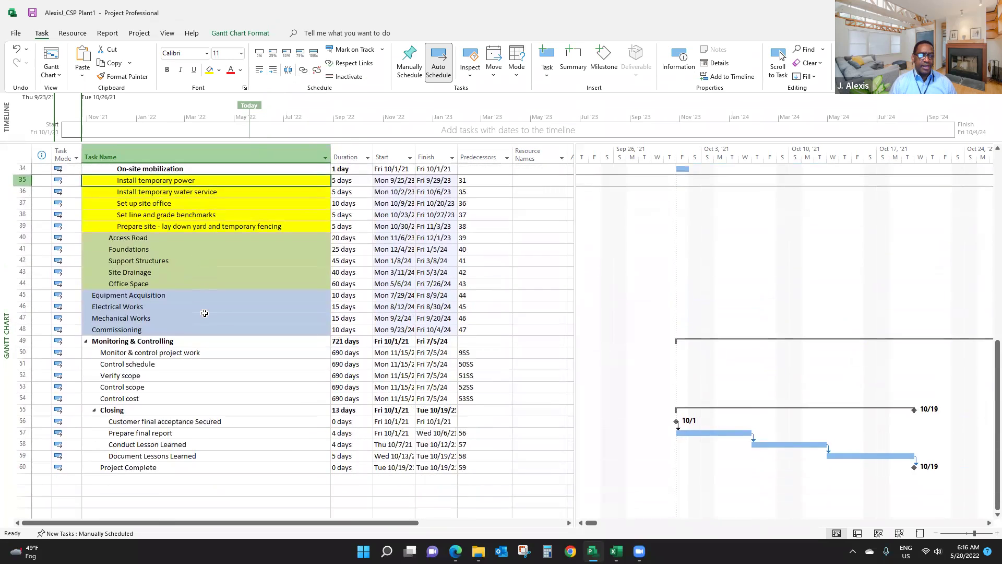
ctrl+click(167, 332)
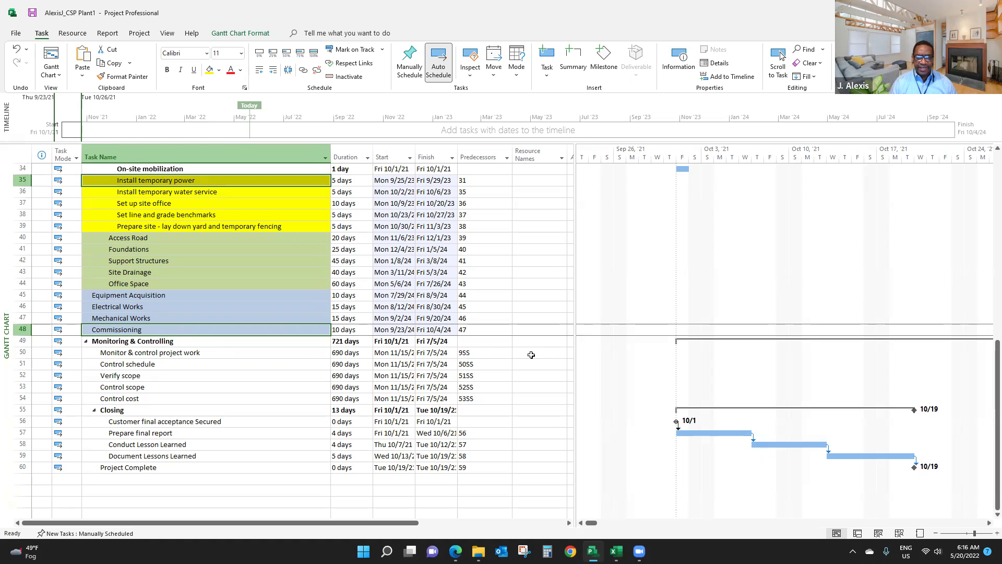
scroll(221, 366, down, 2)
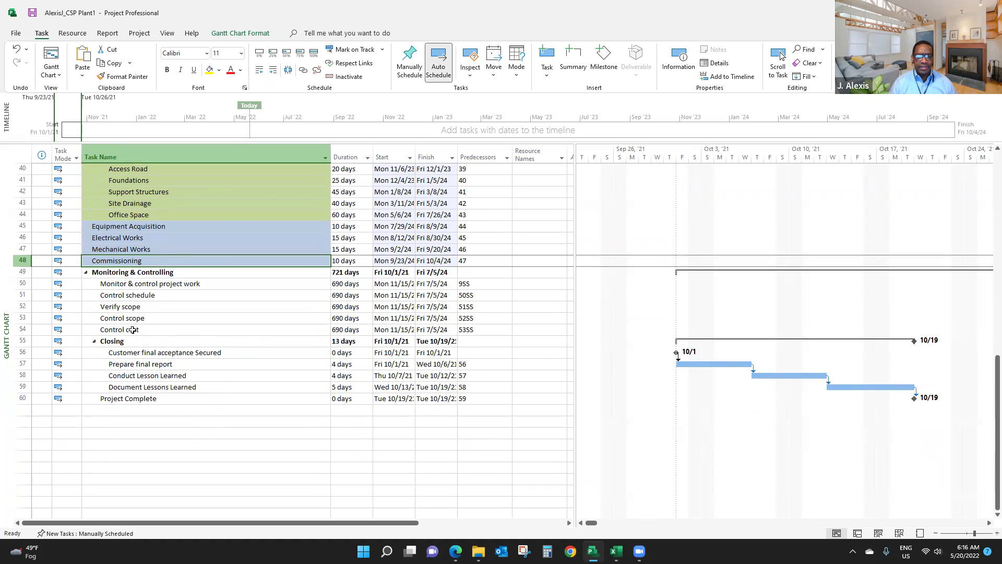
click(136, 365)
click(162, 354)
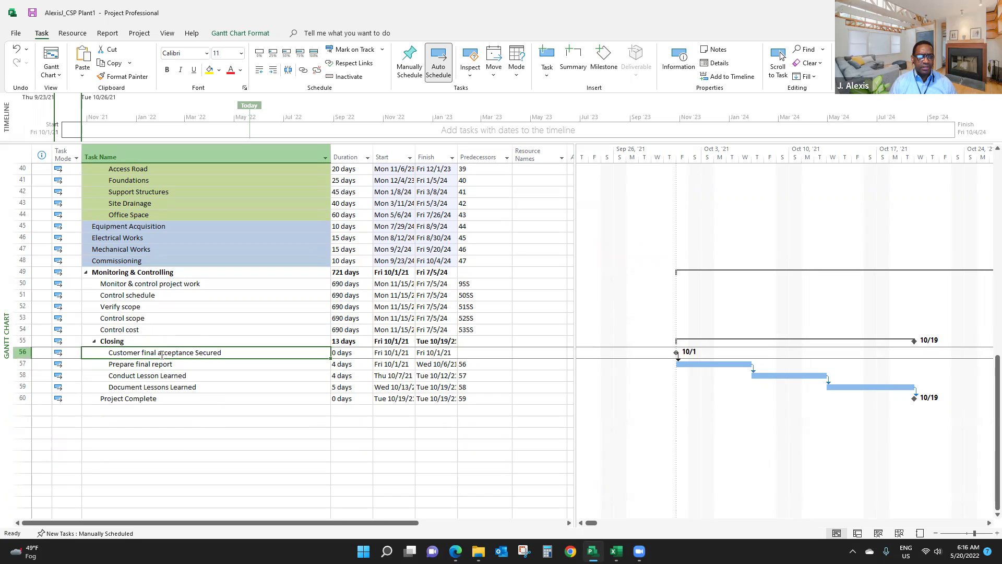
click(136, 261)
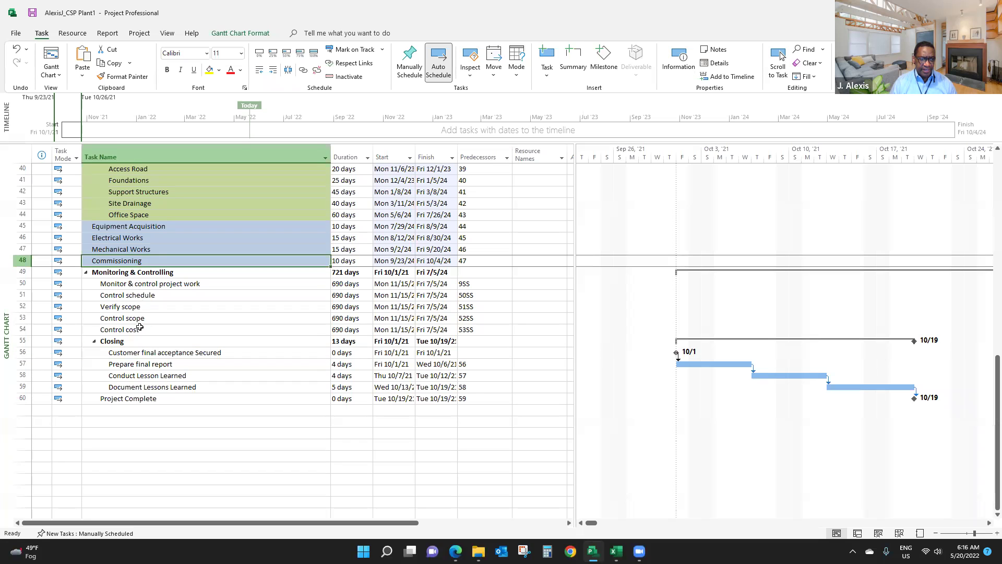
ctrl+click(140, 353)
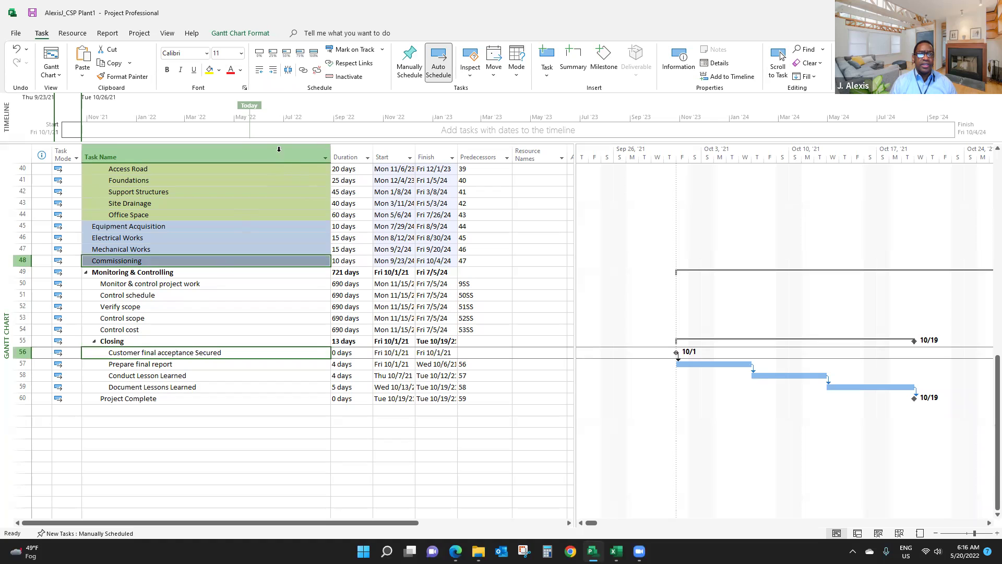
click(303, 69)
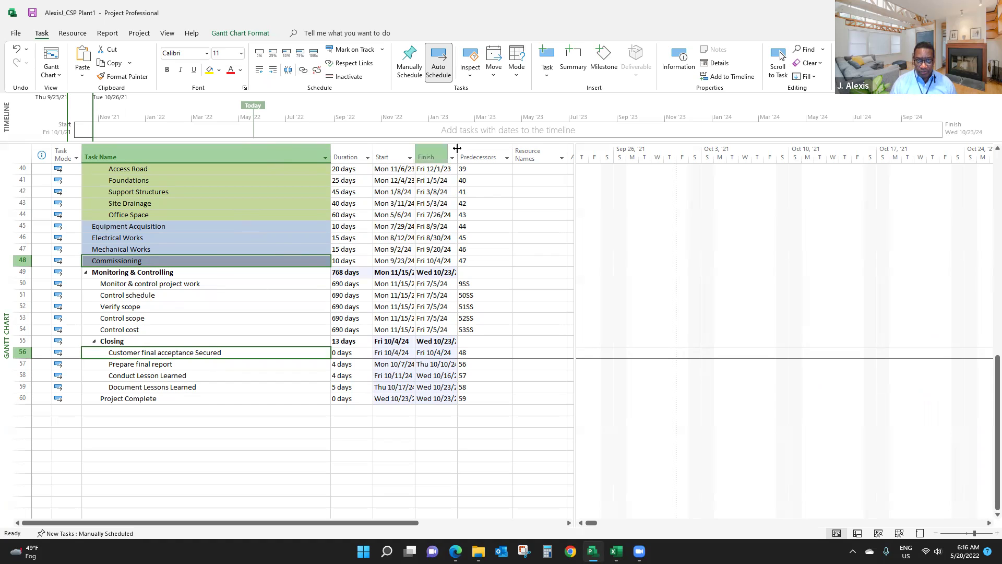
Widen the Finish column so full dates like Wed 10/23/24 are readable.
drag(471, 152, 473, 151)
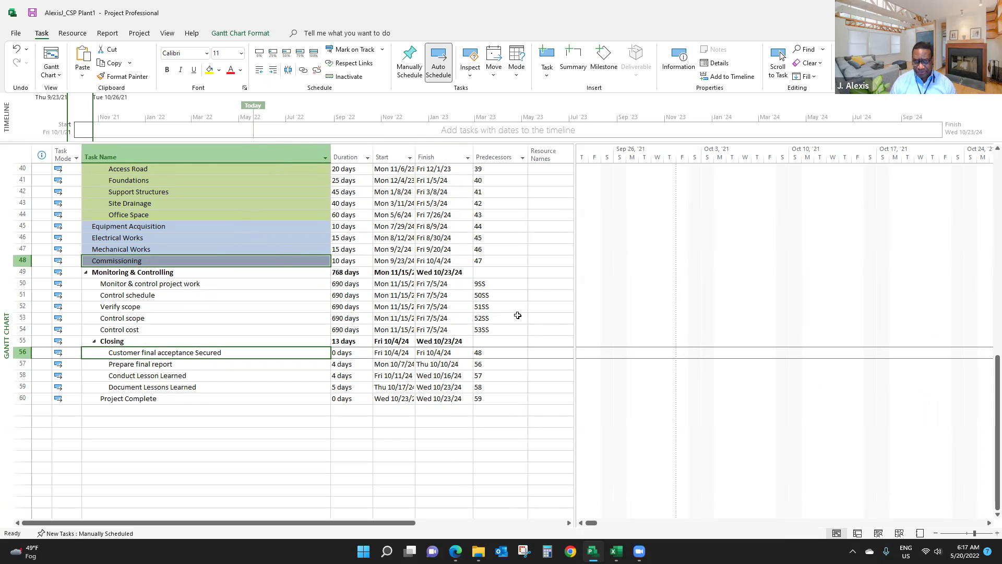
scroll(518, 315, up, 4)
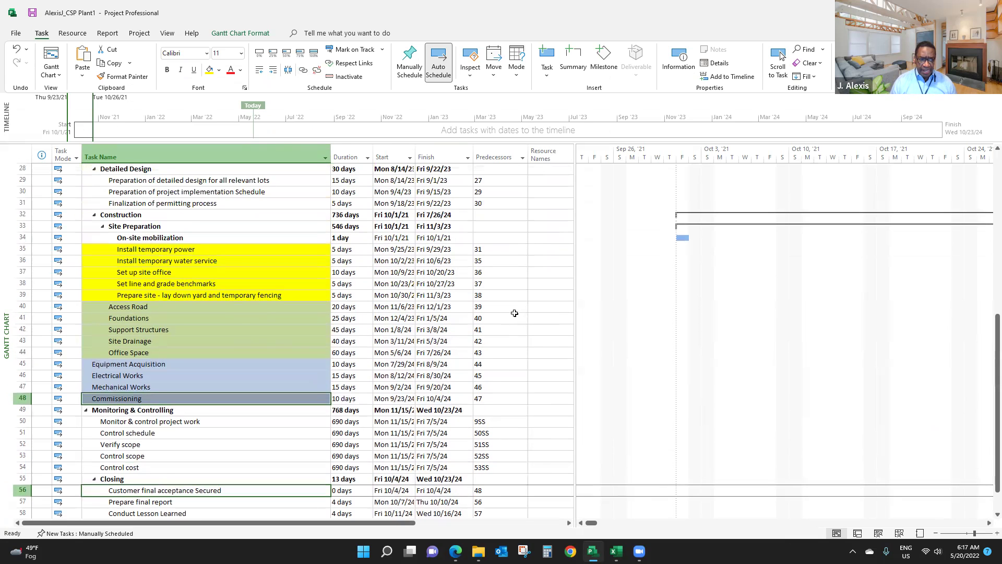
scroll(515, 314, down, 2)
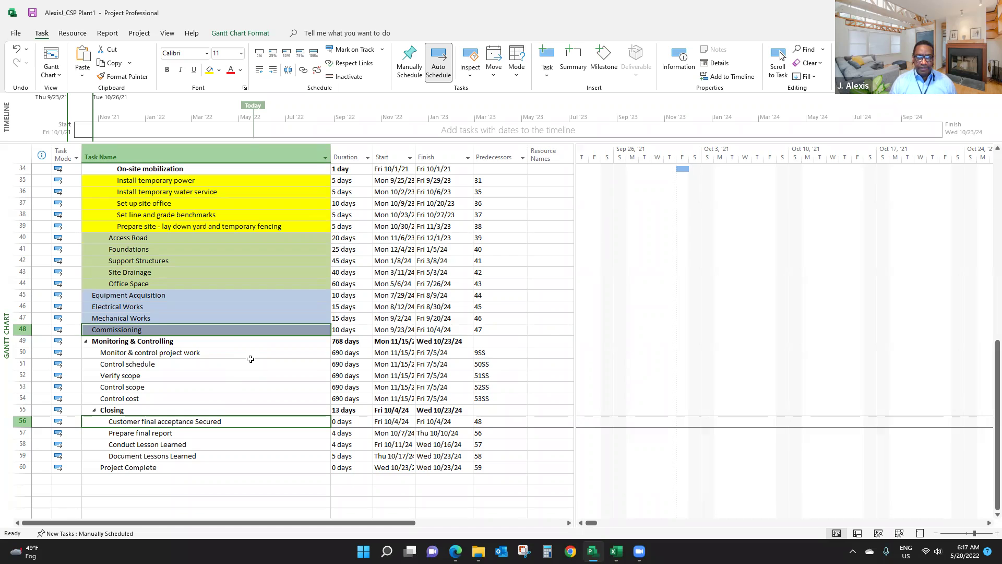
Scroll to and select the On-site mobilization task.
scroll(250, 360, up, 9)
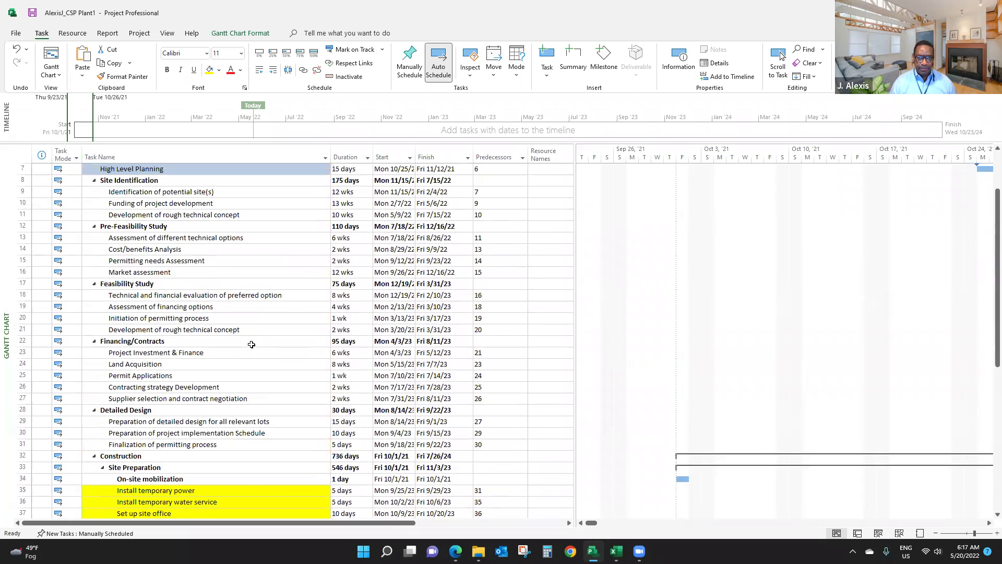
scroll(250, 343, down, 2)
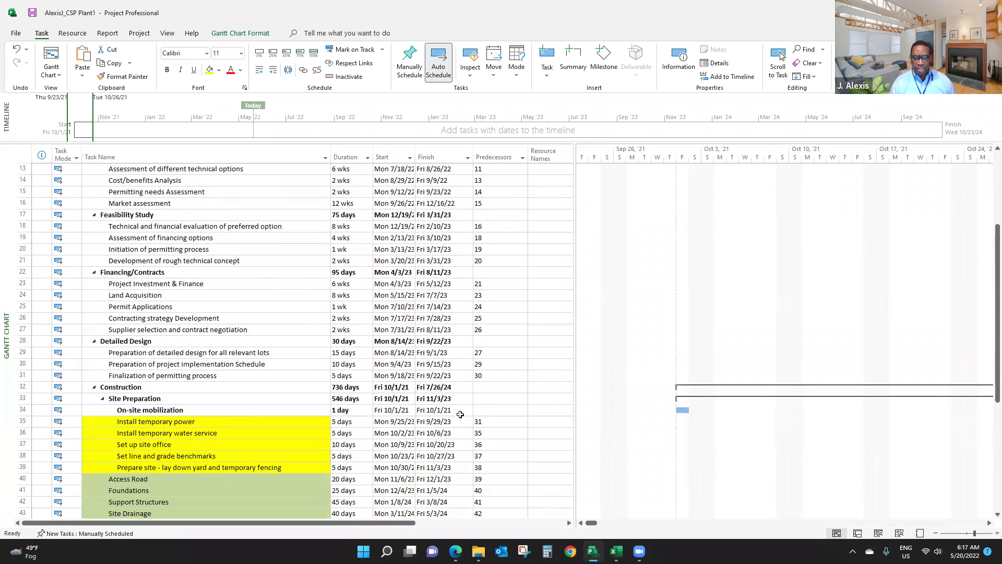
click(168, 411)
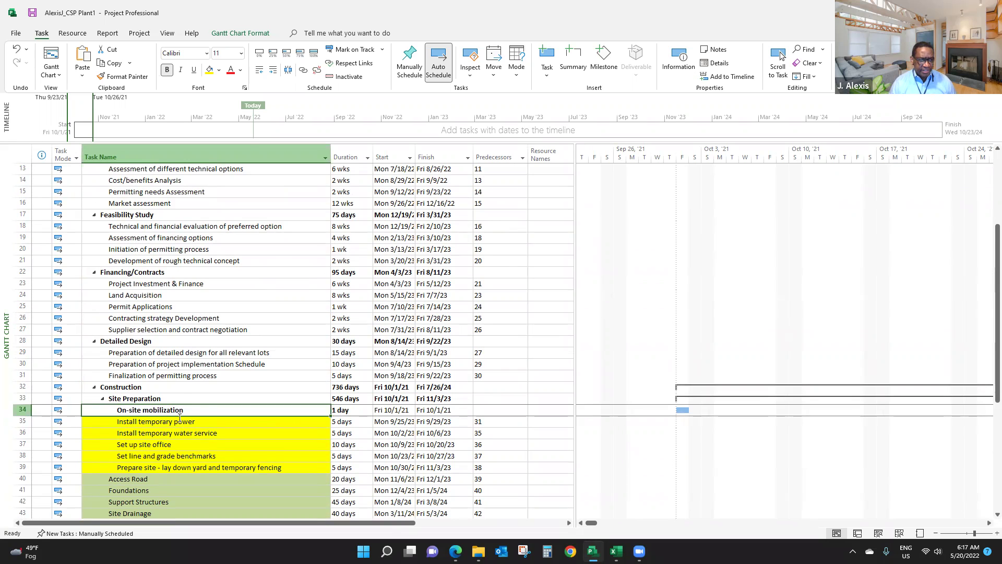
scroll(183, 405, down, 3)
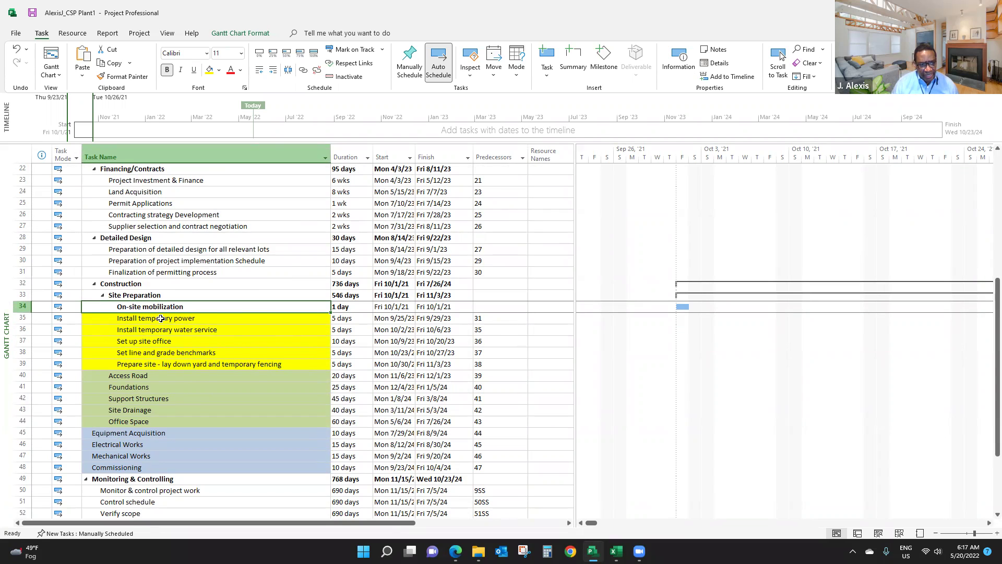
Indent the five site-preparation tasks 35–39 so On-site mobilization becomes their summary task.
click(161, 319)
drag(161, 318, 173, 362)
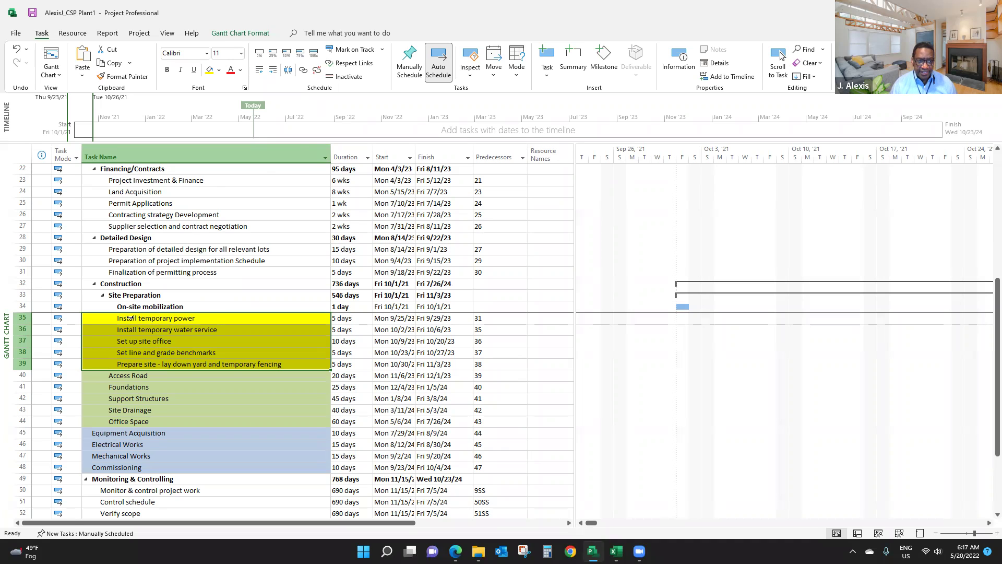
click(271, 75)
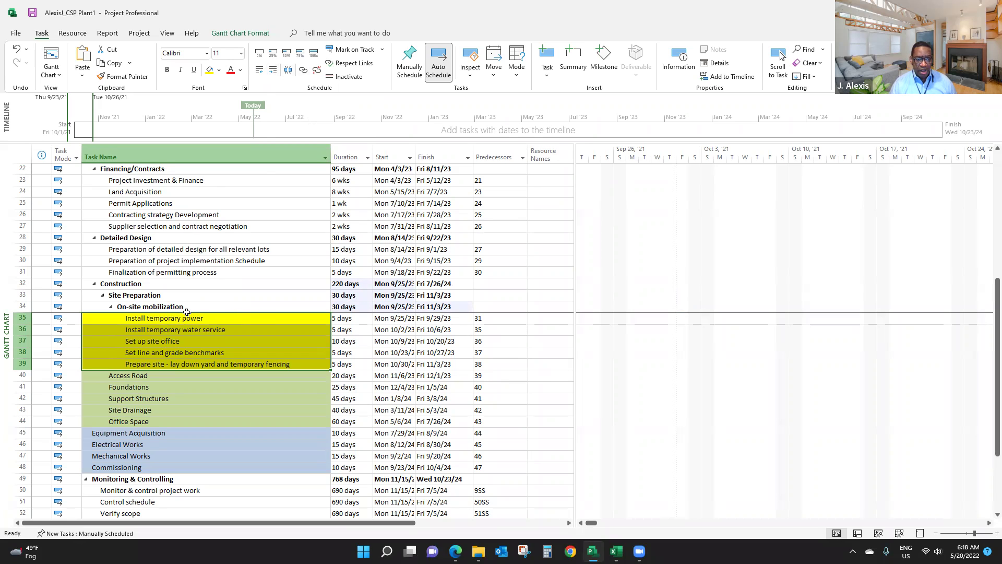
scroll(497, 301, up, 7)
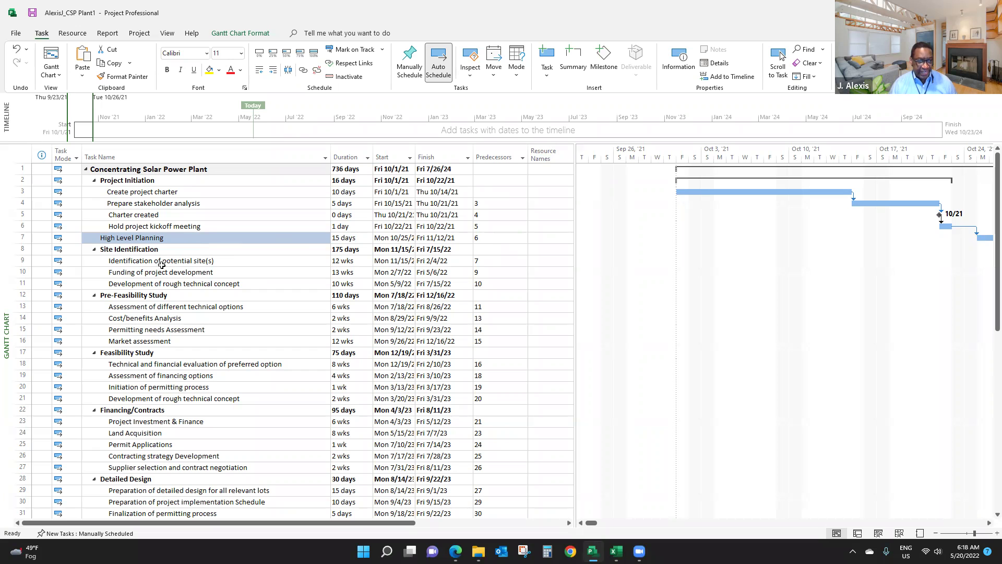
scroll(244, 354, down, 4)
scroll(176, 274, up, 4)
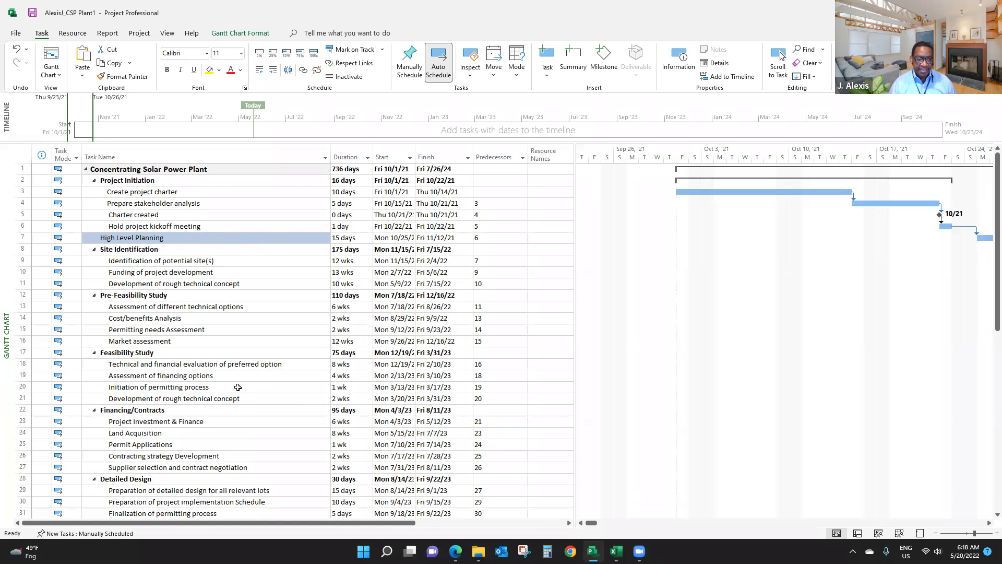
scroll(240, 390, down, 4)
scroll(241, 394, down, 9)
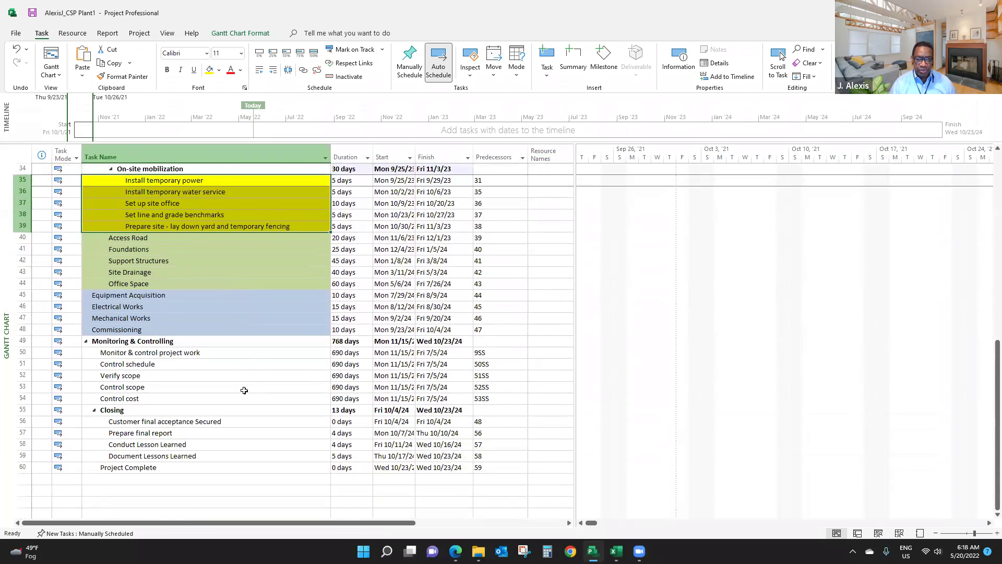
scroll(245, 389, up, 13)
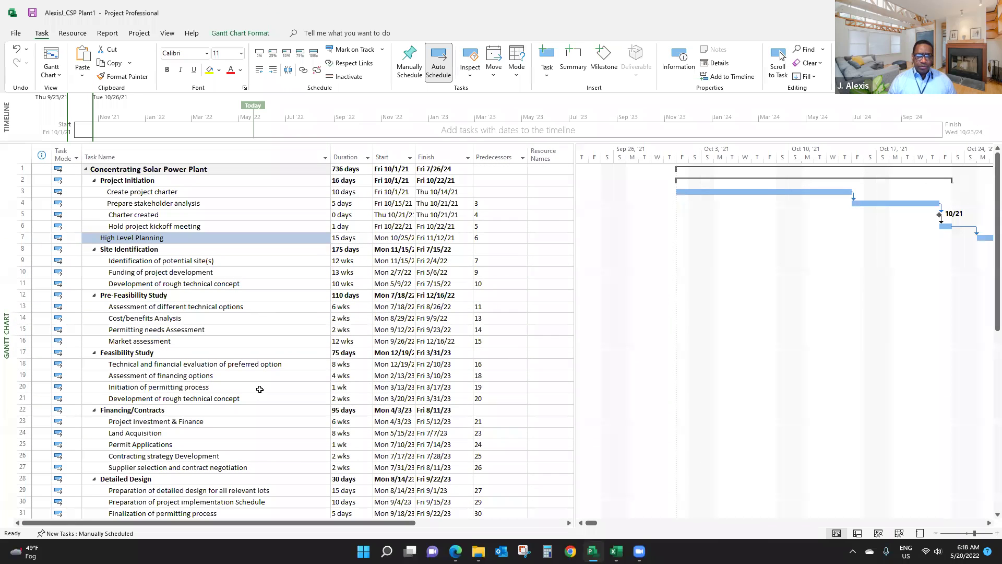